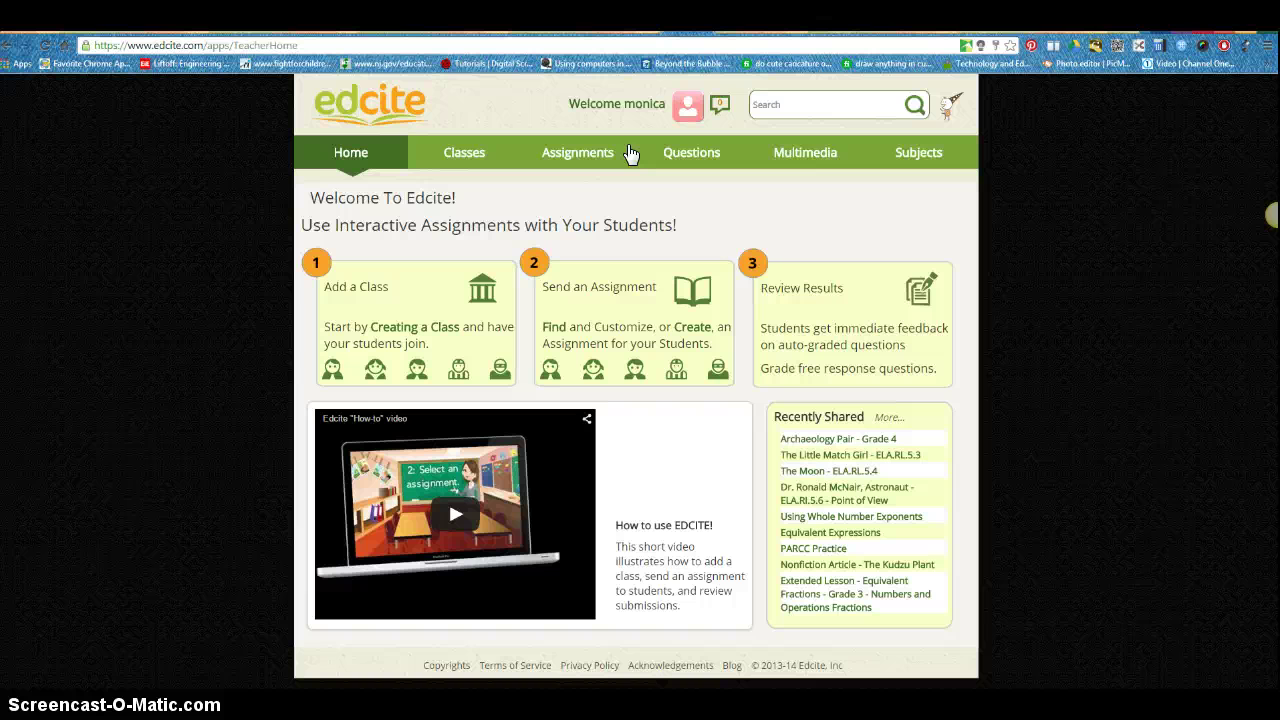
# Open the Assignments dropdown in the top navigation bar of the teacher home page.
pyautogui.click(586, 160)
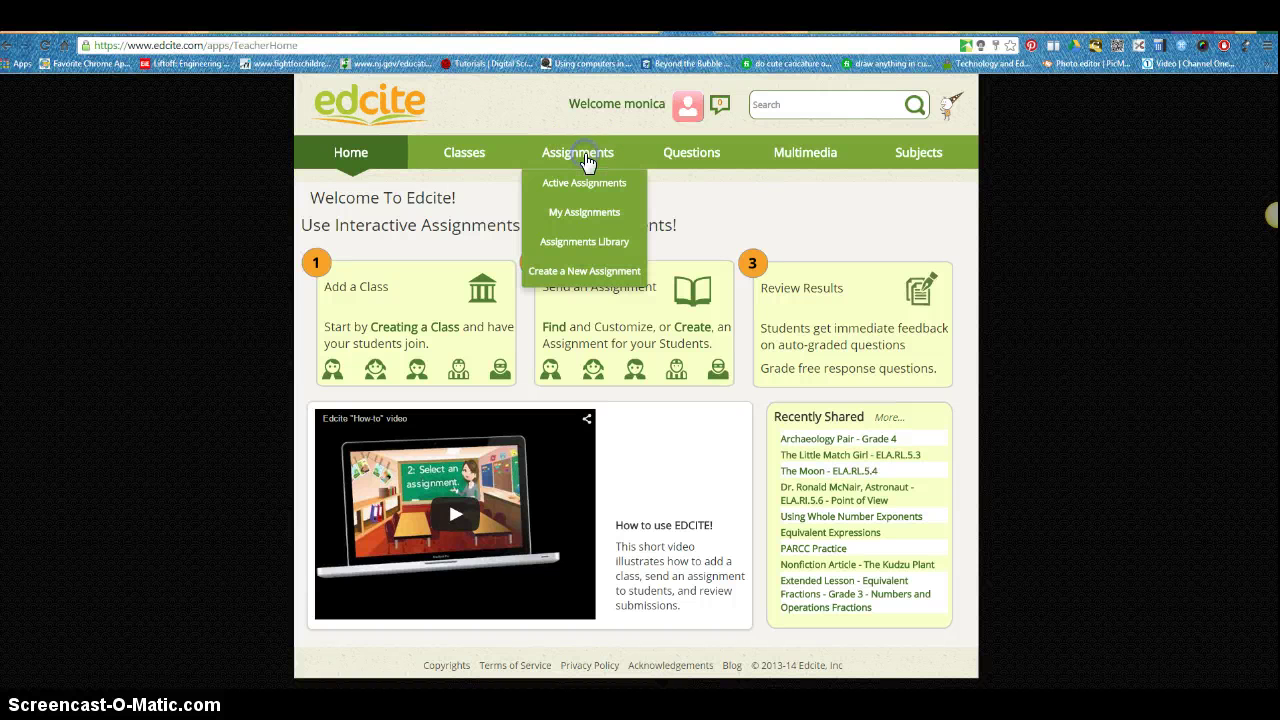
pyautogui.click(596, 249)
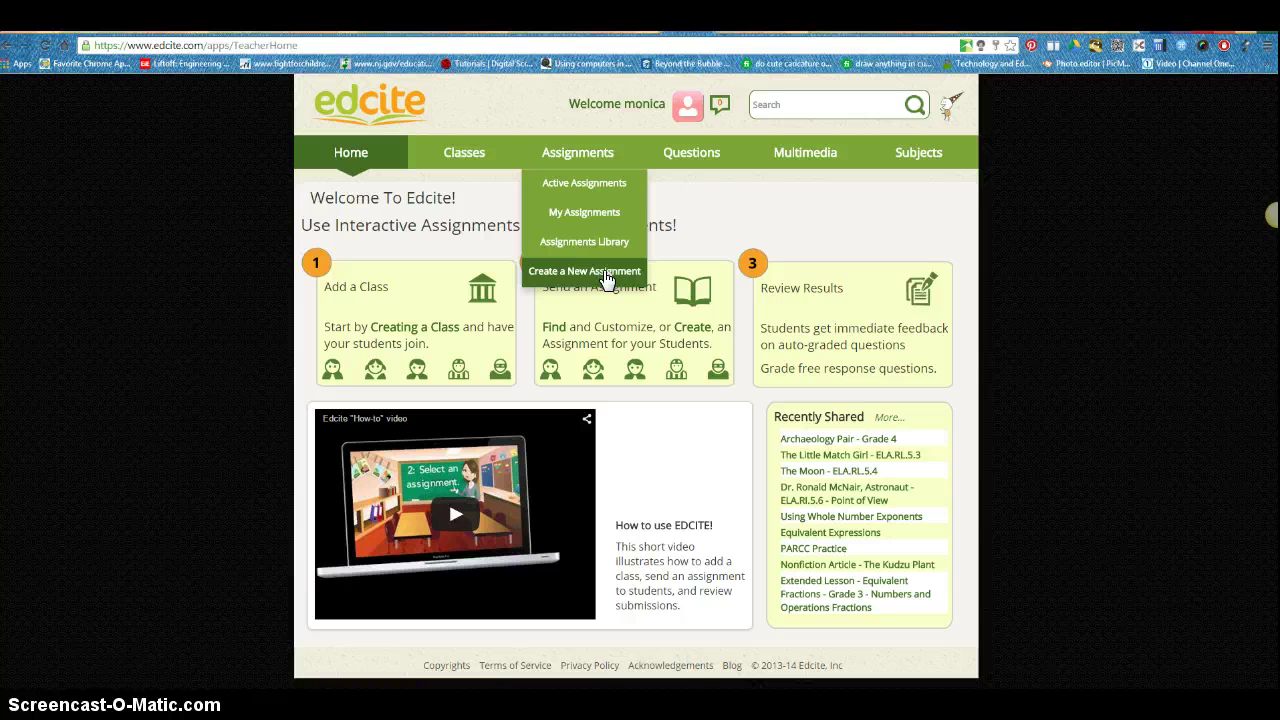
# Open the Assignments Library and search shared assignments for CCSS RI.3.4.
pyautogui.click(612, 246)
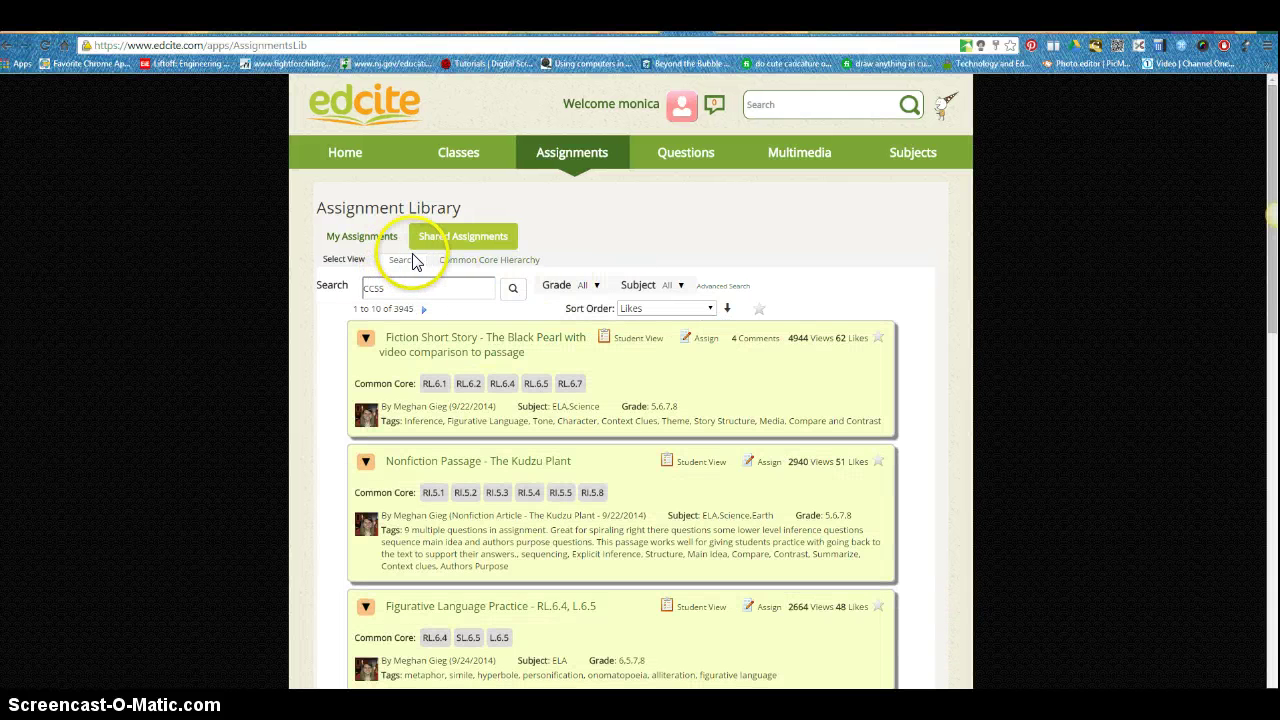
pyautogui.click(416, 286)
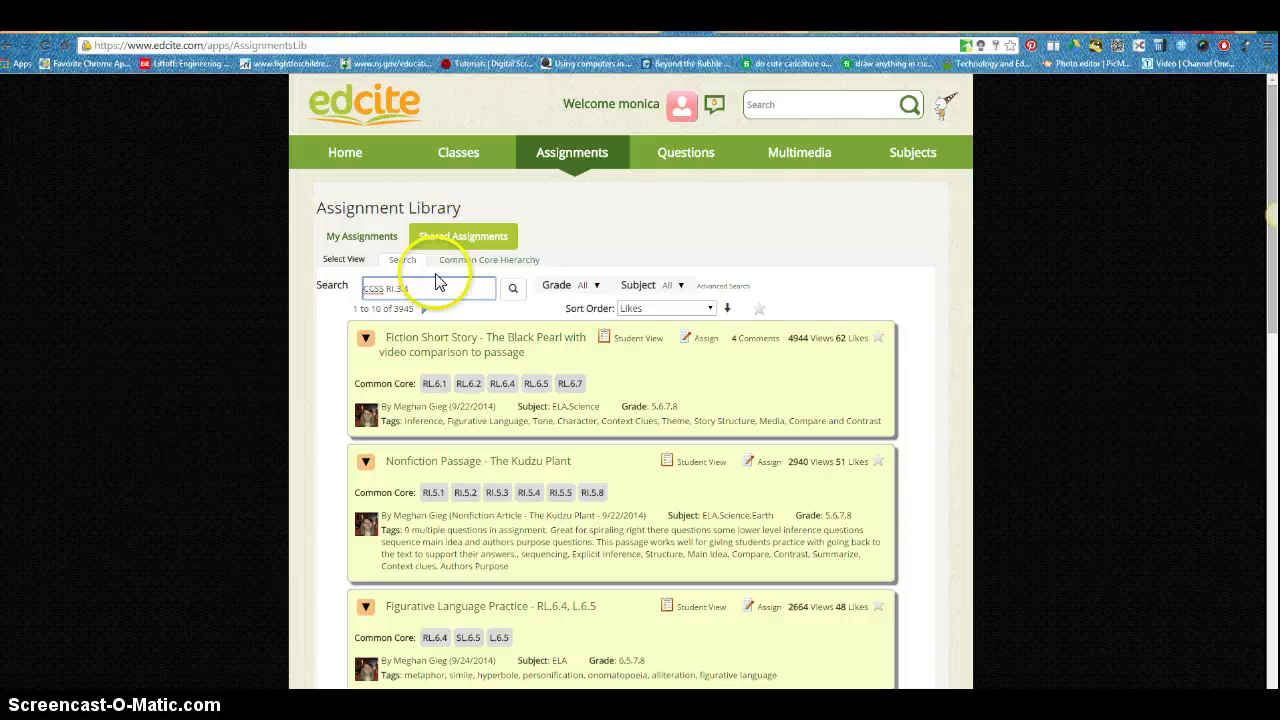
pyautogui.click(524, 289)
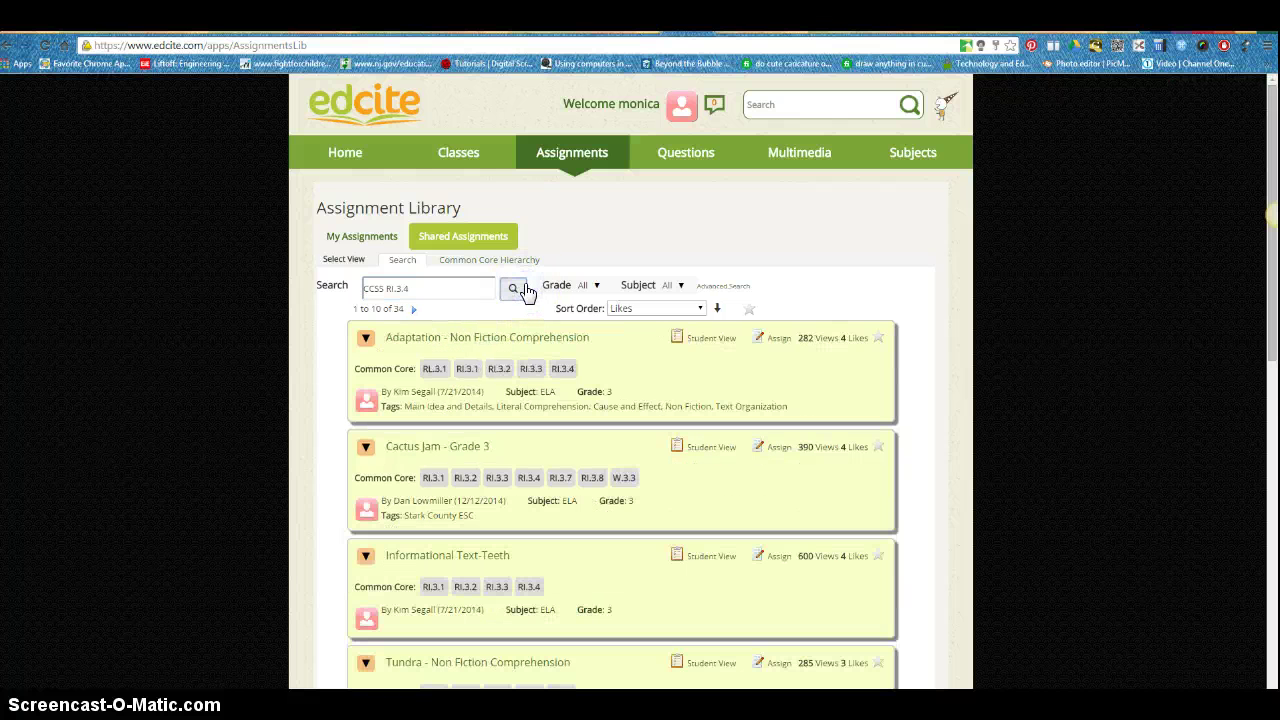
pyautogui.click(412, 318)
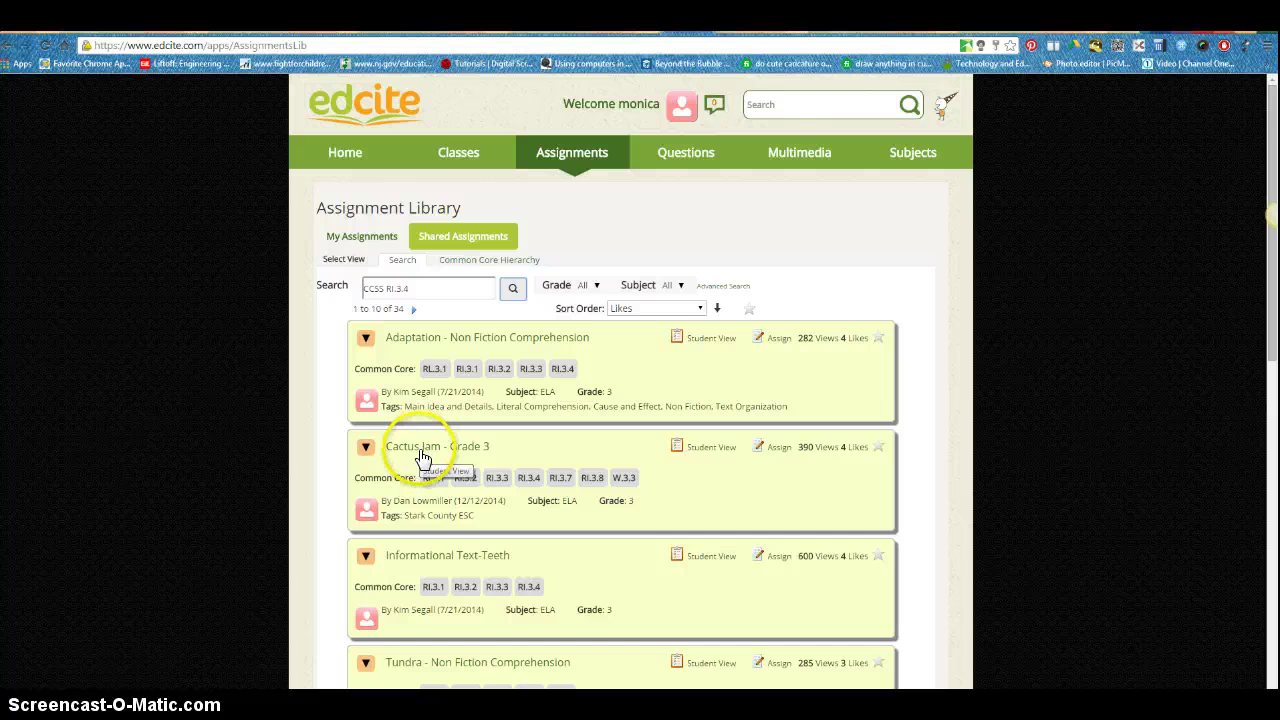
# Open Cactus Jam - Grade 3 in Student View.
pyautogui.click(728, 447)
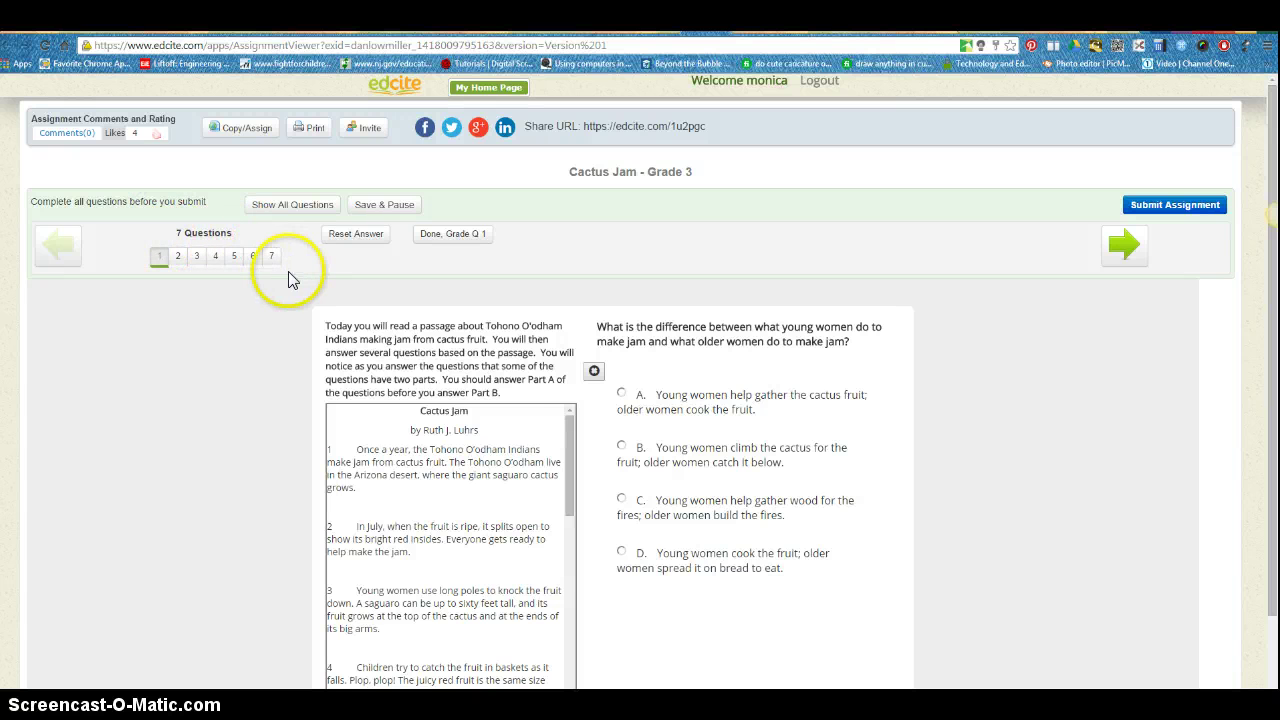
pyautogui.click(567, 436)
pyautogui.moveTo(567, 436)
pyautogui.mouseDown()
pyautogui.moveTo(563, 622)
pyautogui.moveTo(574, 418)
pyautogui.mouseUp()
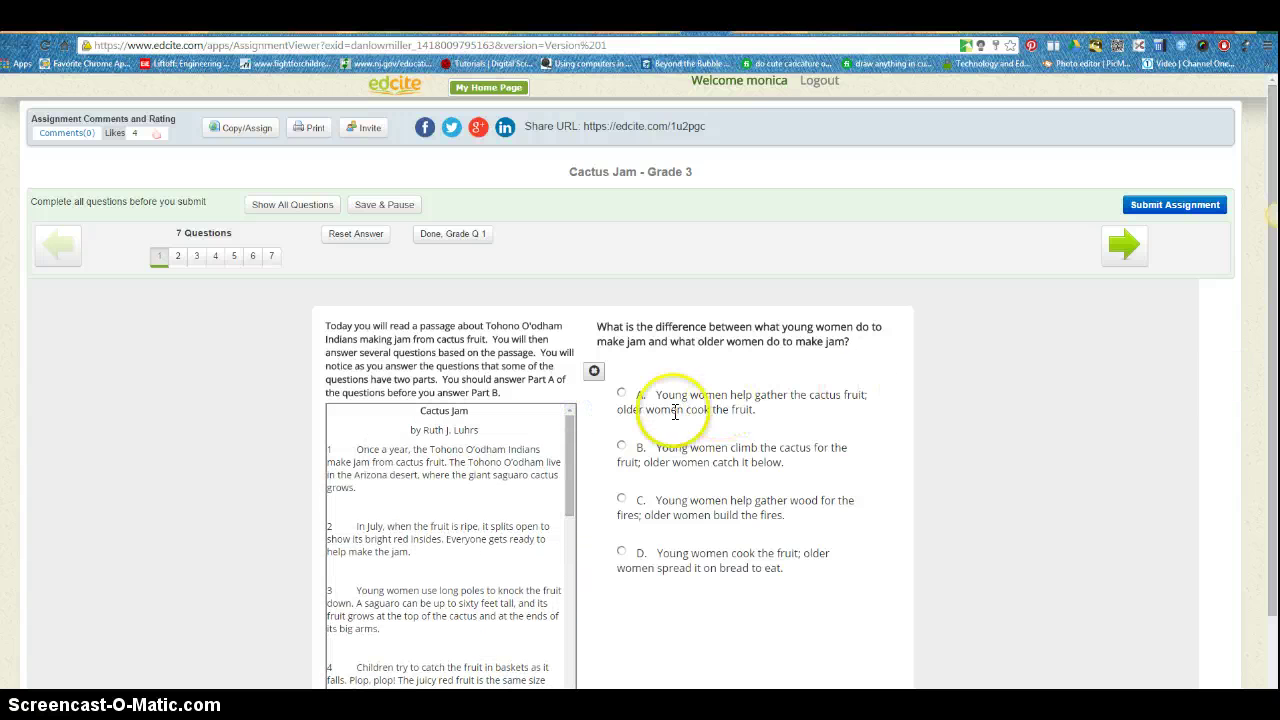
# In question 2, match knocking fruit down to Pole, heating to Basket, taking out seeds to Scraper.
pyautogui.click(177, 256)
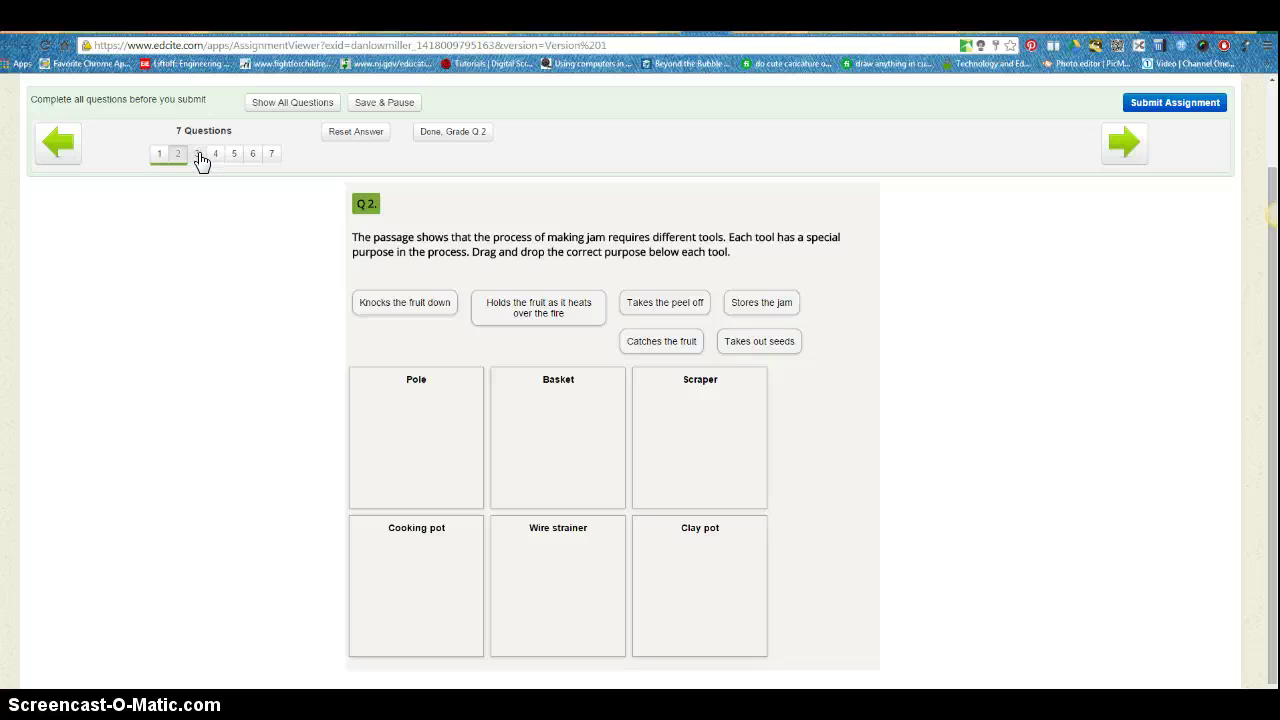
pyautogui.moveTo(400, 305); pyautogui.dragTo(413, 437)
pyautogui.moveTo(578, 313); pyautogui.dragTo(585, 440)
pyautogui.moveTo(748, 345); pyautogui.dragTo(734, 437)
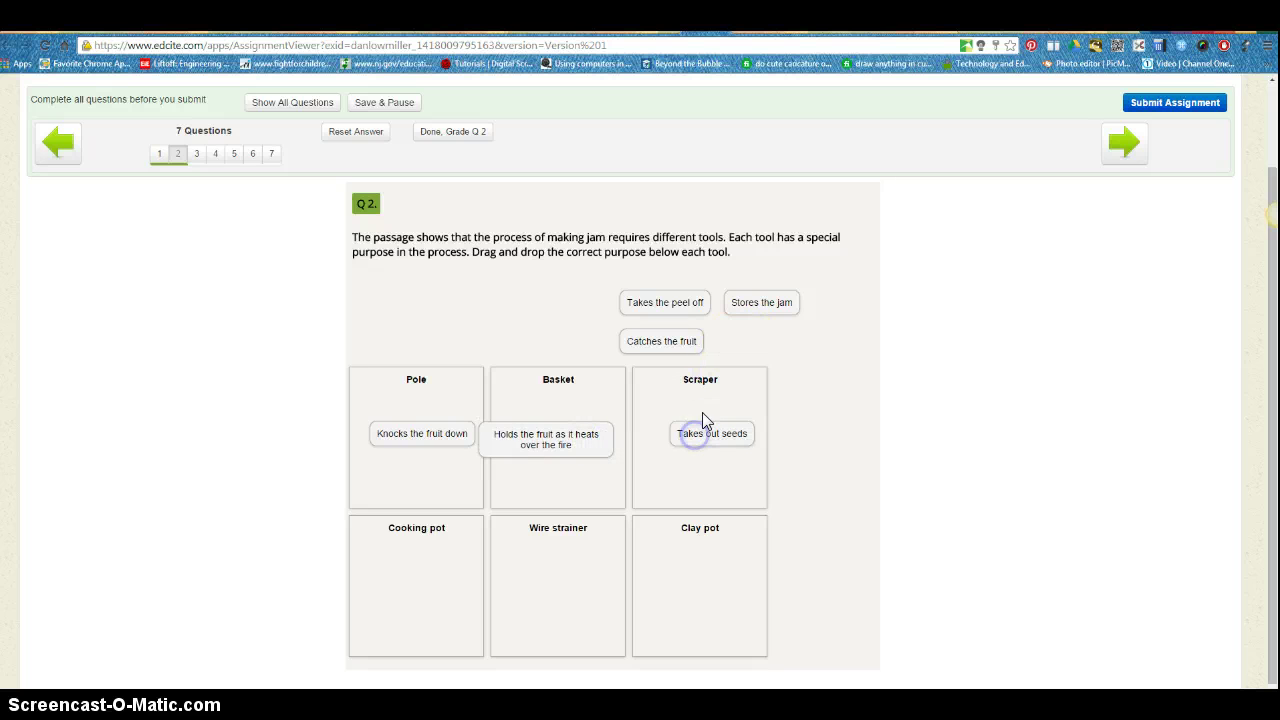
# Preview question 3, then go back to question 1 at the top.
pyautogui.click(218, 150)
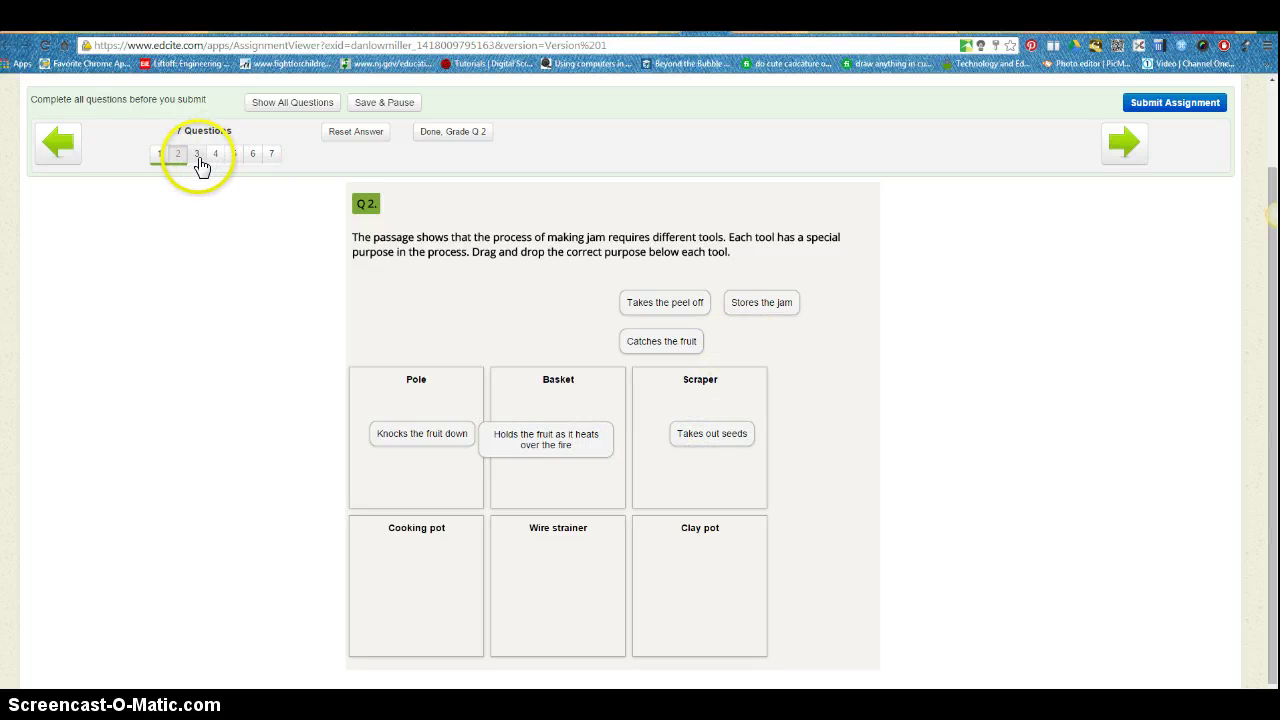
pyautogui.click(197, 155)
pyautogui.click(216, 150)
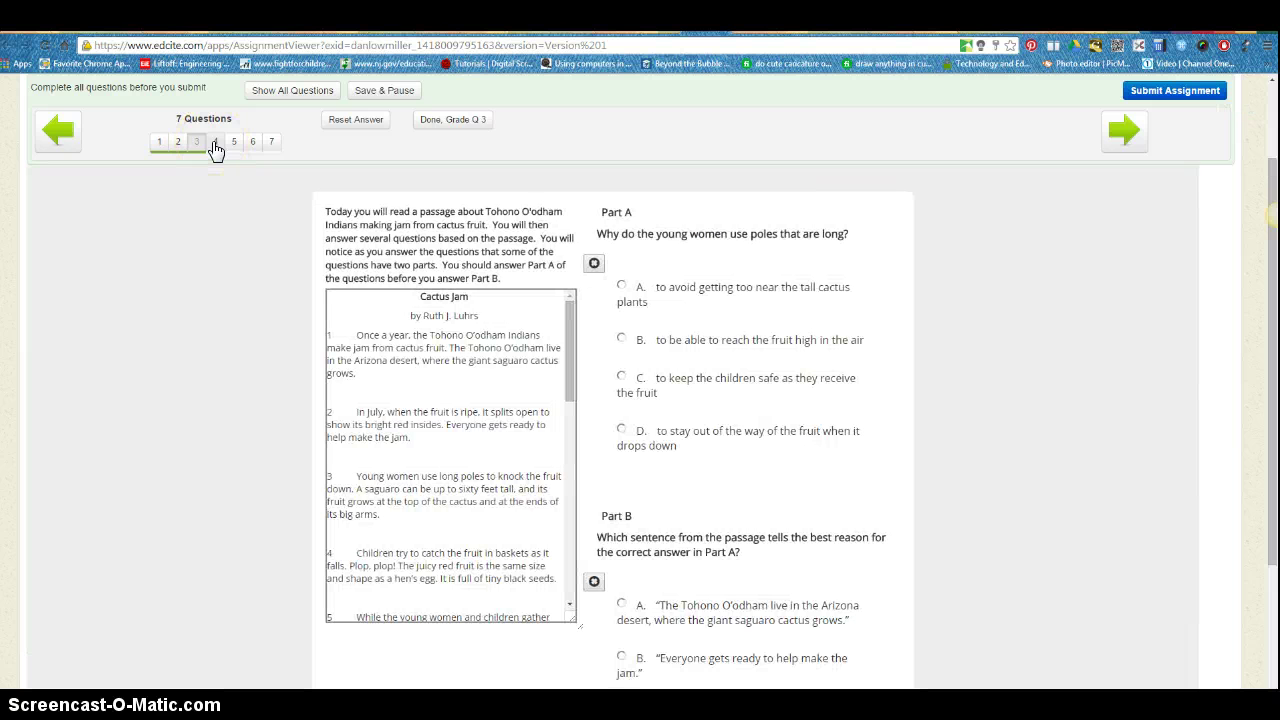
pyautogui.click(159, 142)
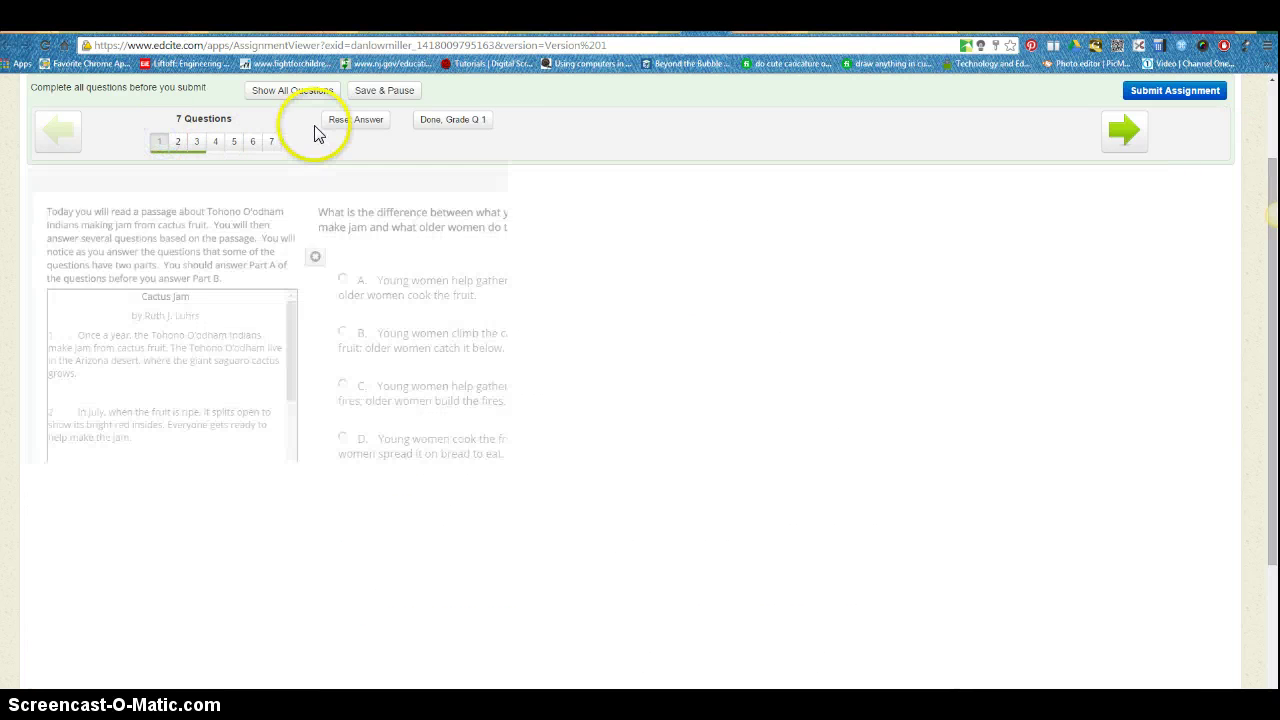
pyautogui.scroll(2, 760, 365)
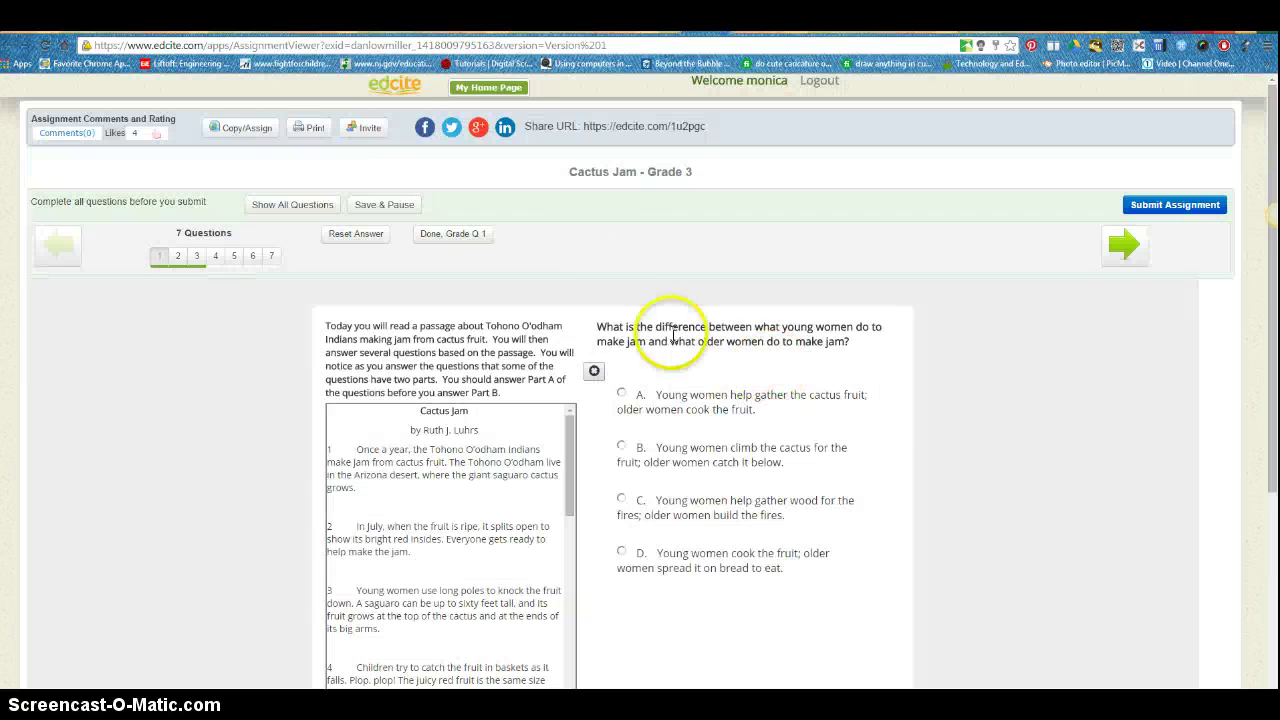
# Copy Cactus Jam into a new draft assignment with Copy/Assign.
pyautogui.click(248, 134)
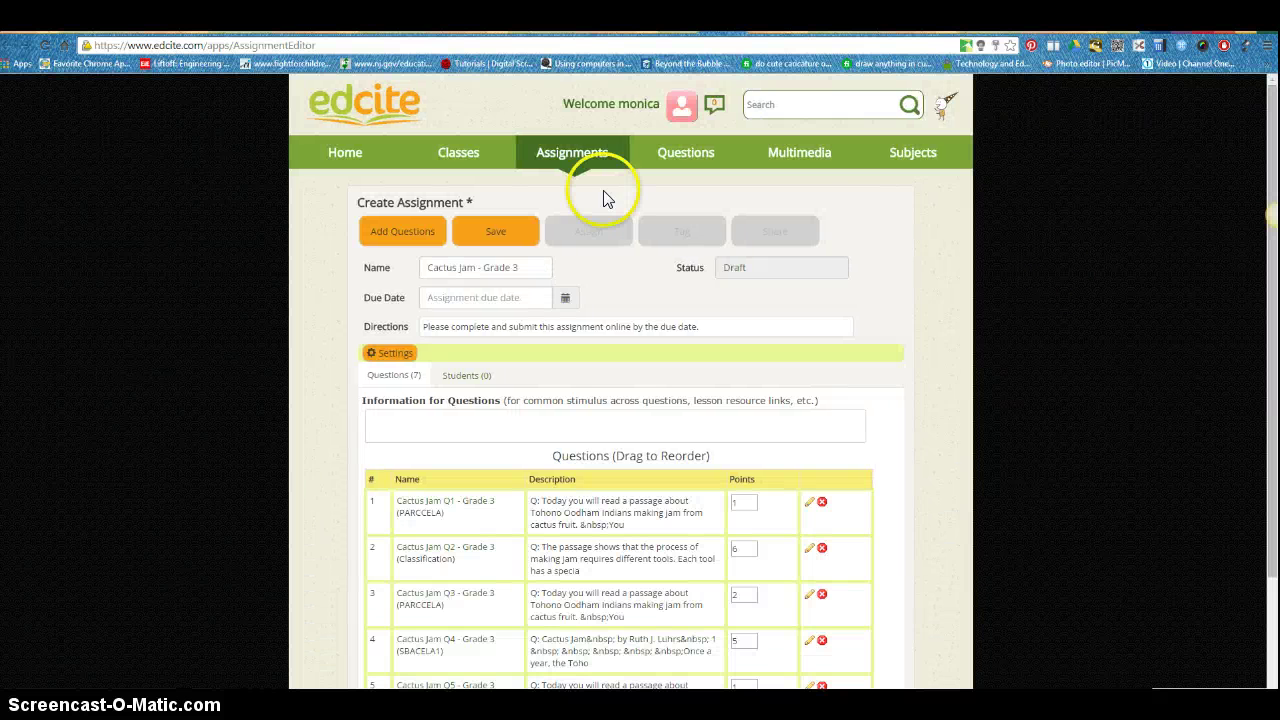
pyautogui.moveTo(1270, 262); pyautogui.dragTo(1270, 400)
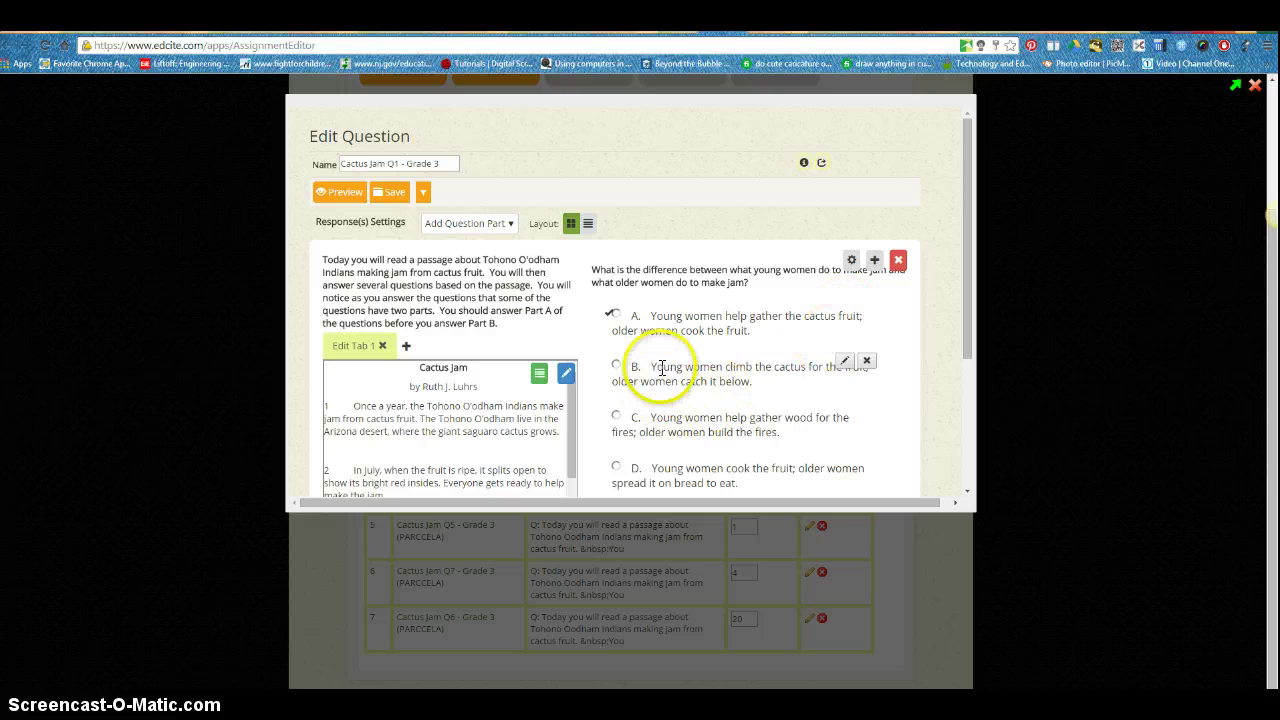
# Open answer B of question 1 in the full text editor, caret at its end.
pyautogui.click(844, 364)
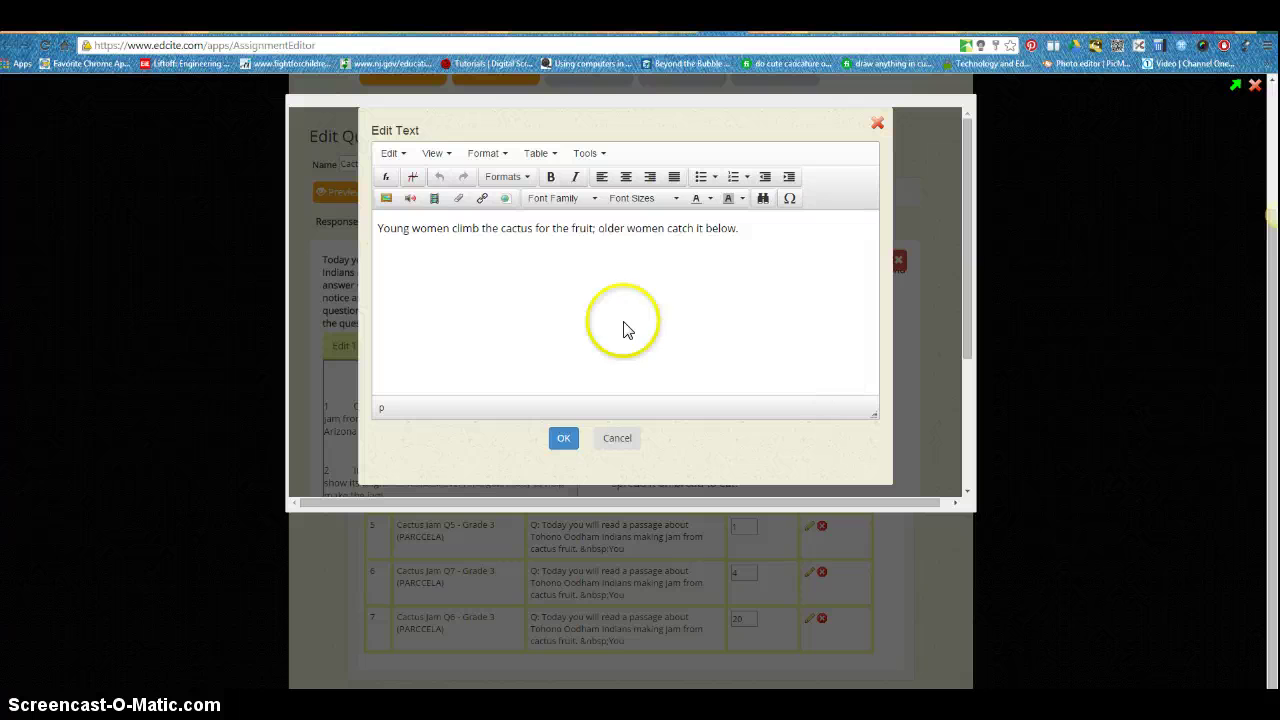
pyautogui.click(467, 228)
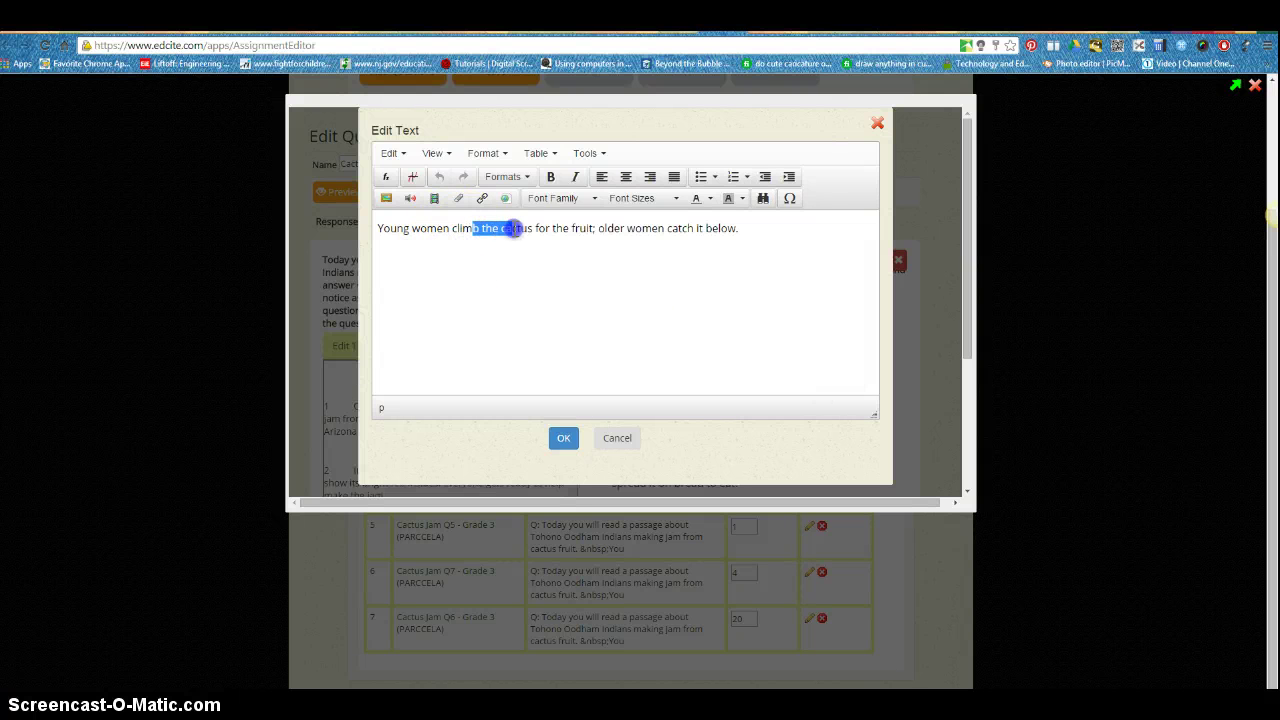
pyautogui.click(749, 228)
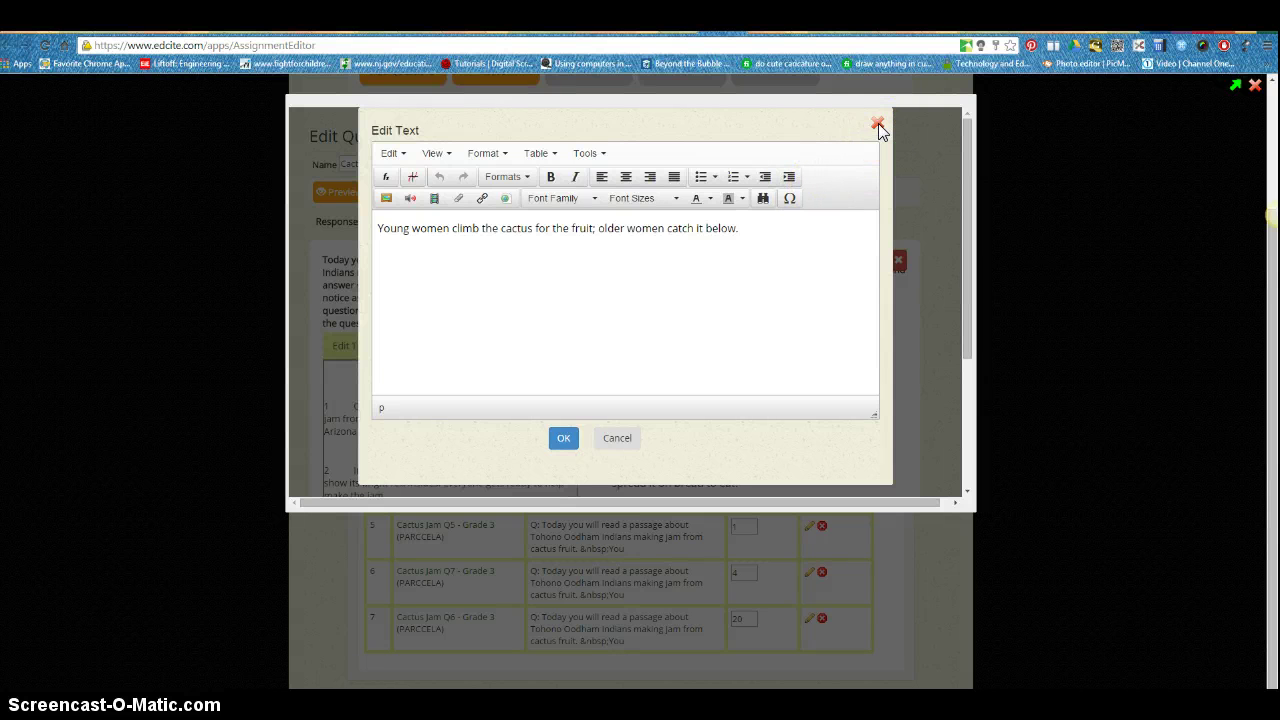
# Close answer B's text editor unchanged, returning to question 1.
pyautogui.click(562, 440)
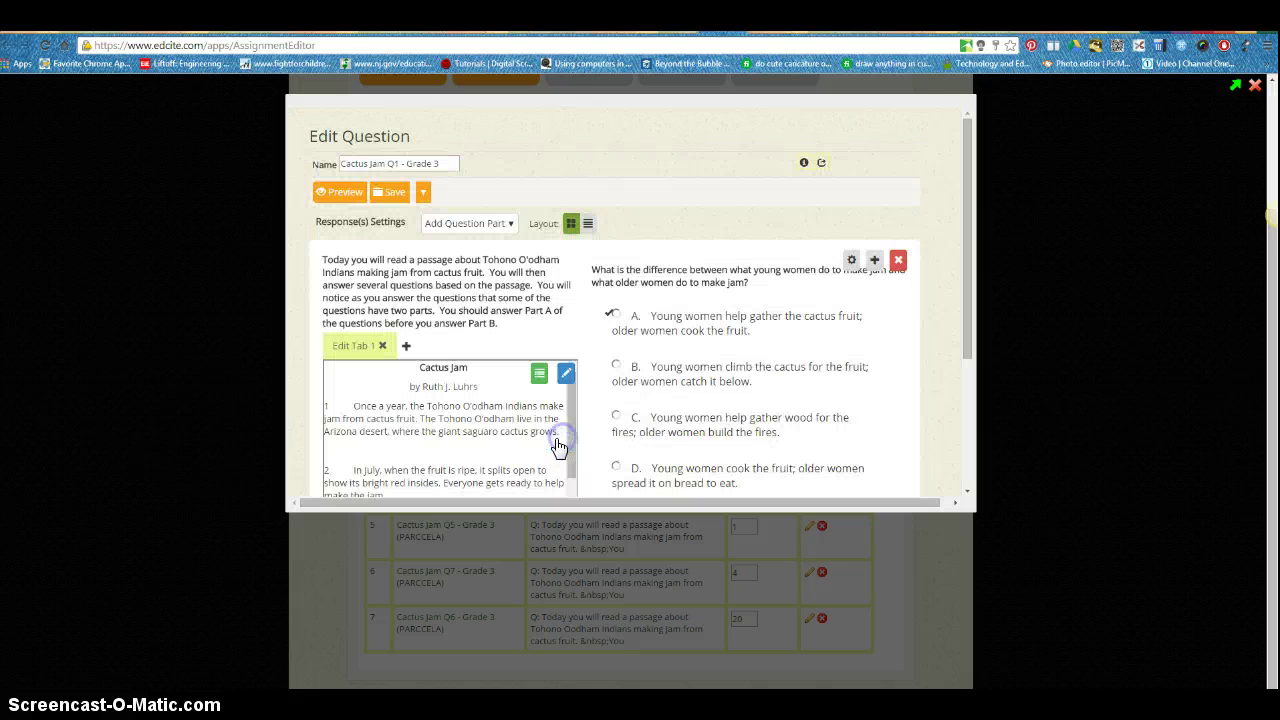
pyautogui.click(534, 434)
pyautogui.scroll(-3, 535, 415)
pyautogui.moveTo(966, 226); pyautogui.dragTo(963, 332)
# Remove the period after 'grows' in paragraph 1 and delete paragraph 8 from the passage.
pyautogui.click(565, 207)
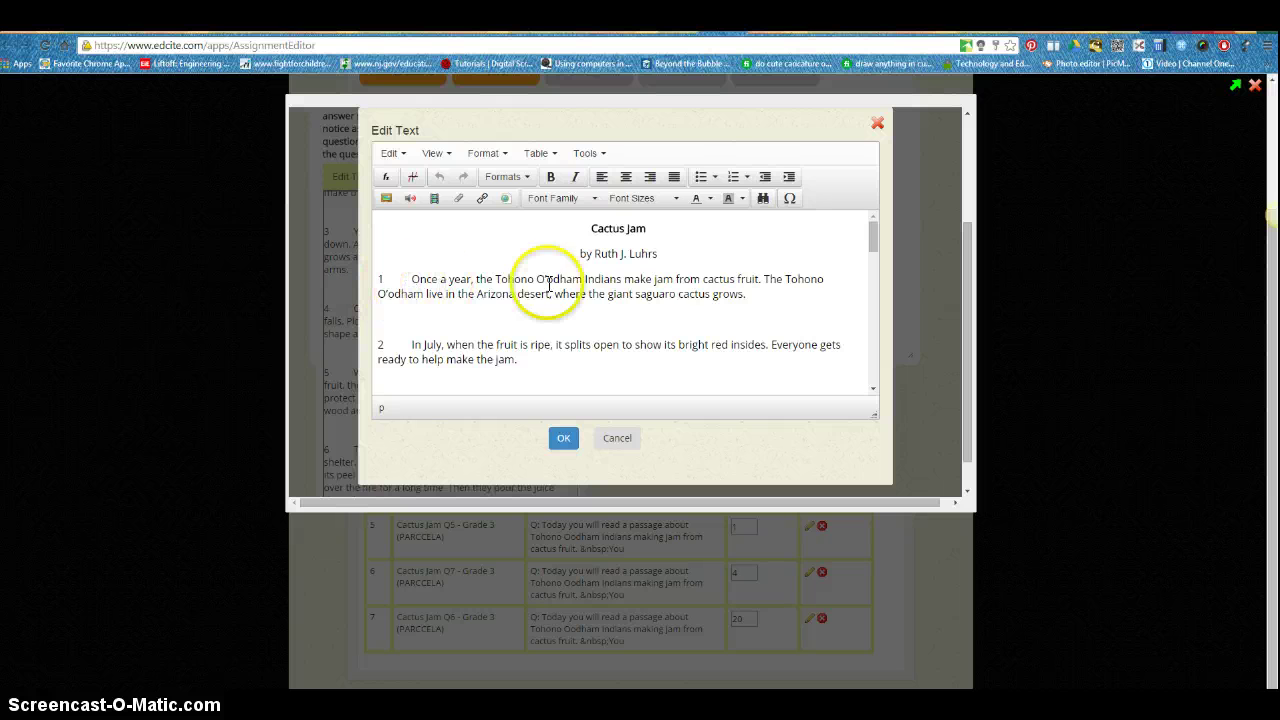
pyautogui.click(742, 293)
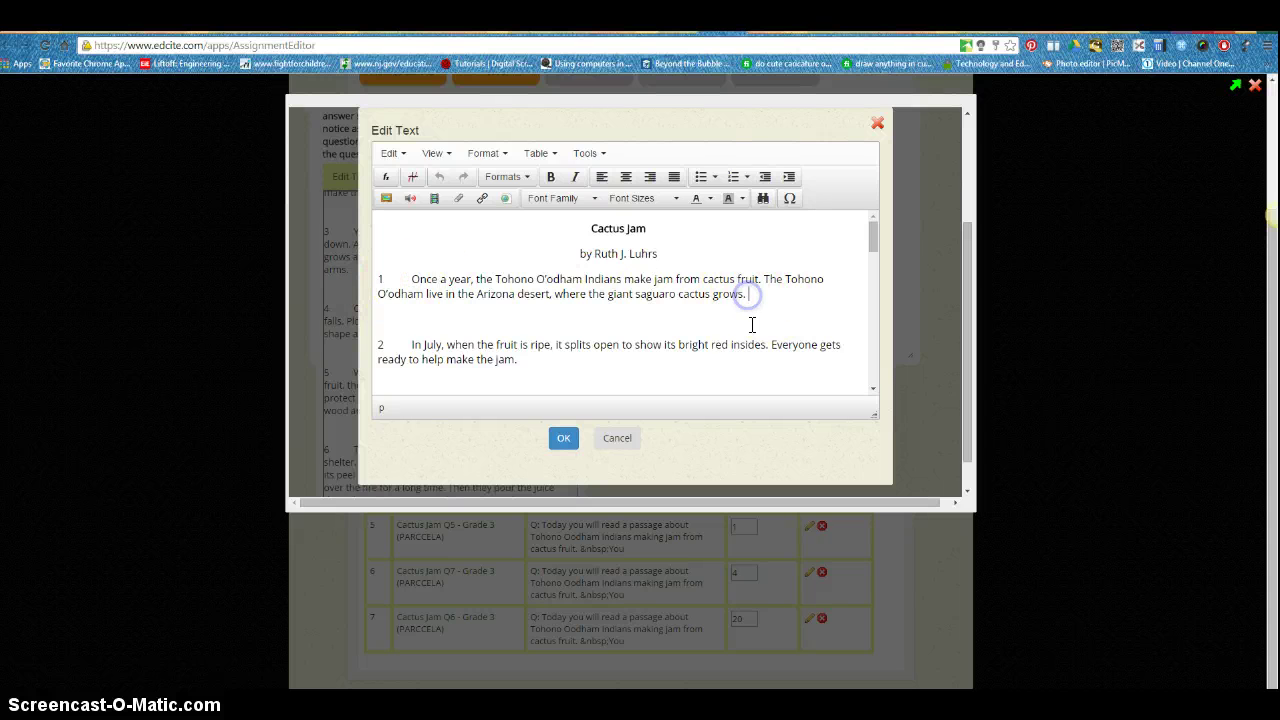
pyautogui.press('BackSpace')
pyautogui.press('BackSpace')
pyautogui.moveTo(874, 237); pyautogui.dragTo(896, 390)
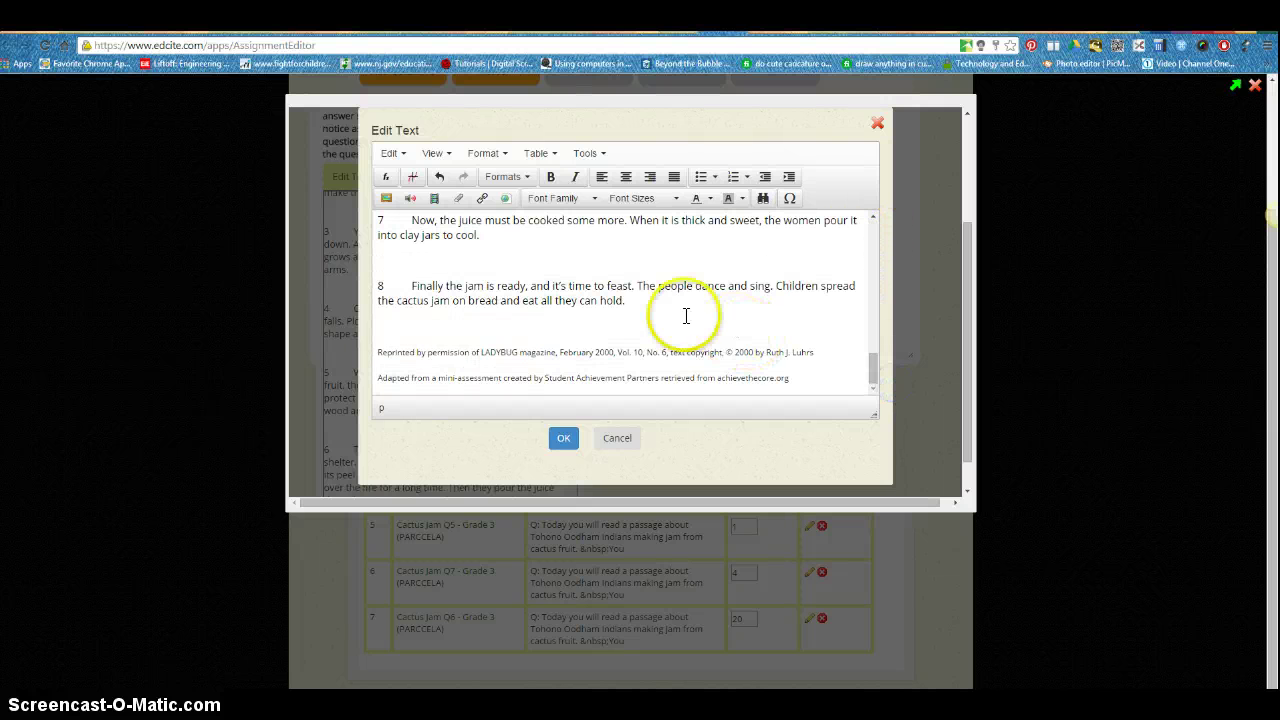
pyautogui.moveTo(664, 312); pyautogui.dragTo(368, 294)
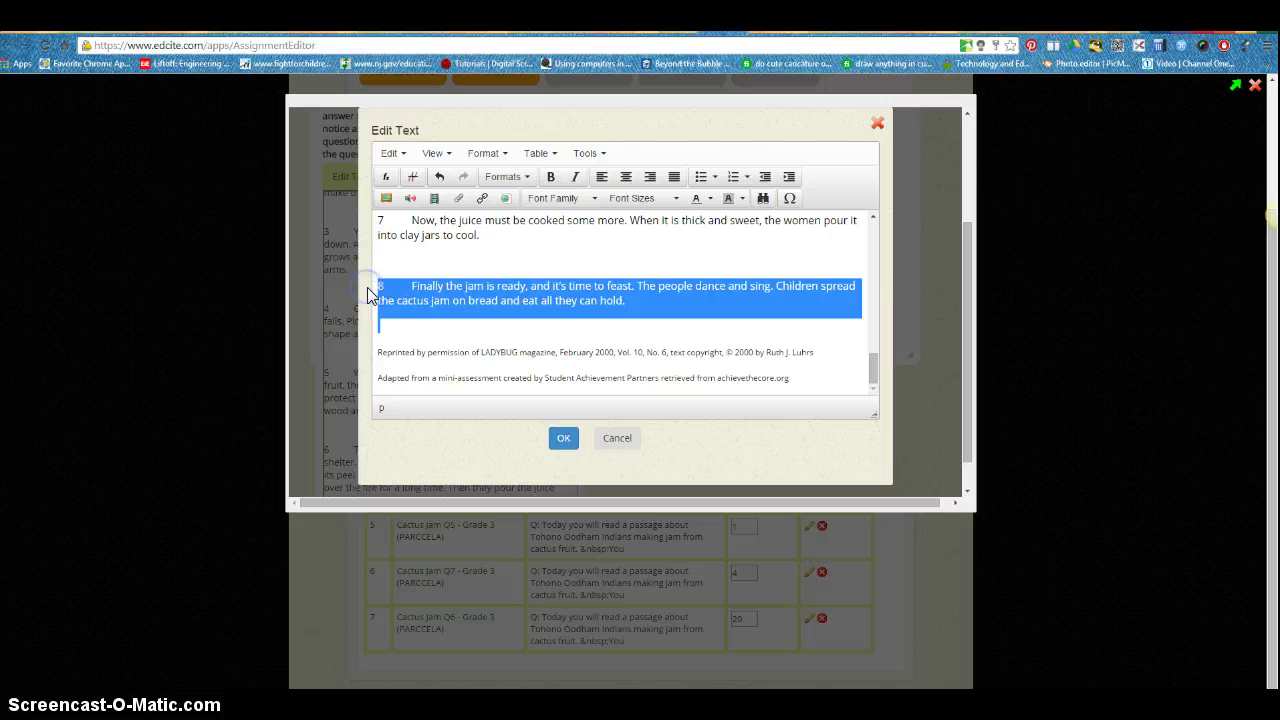
pyautogui.press('Delete')
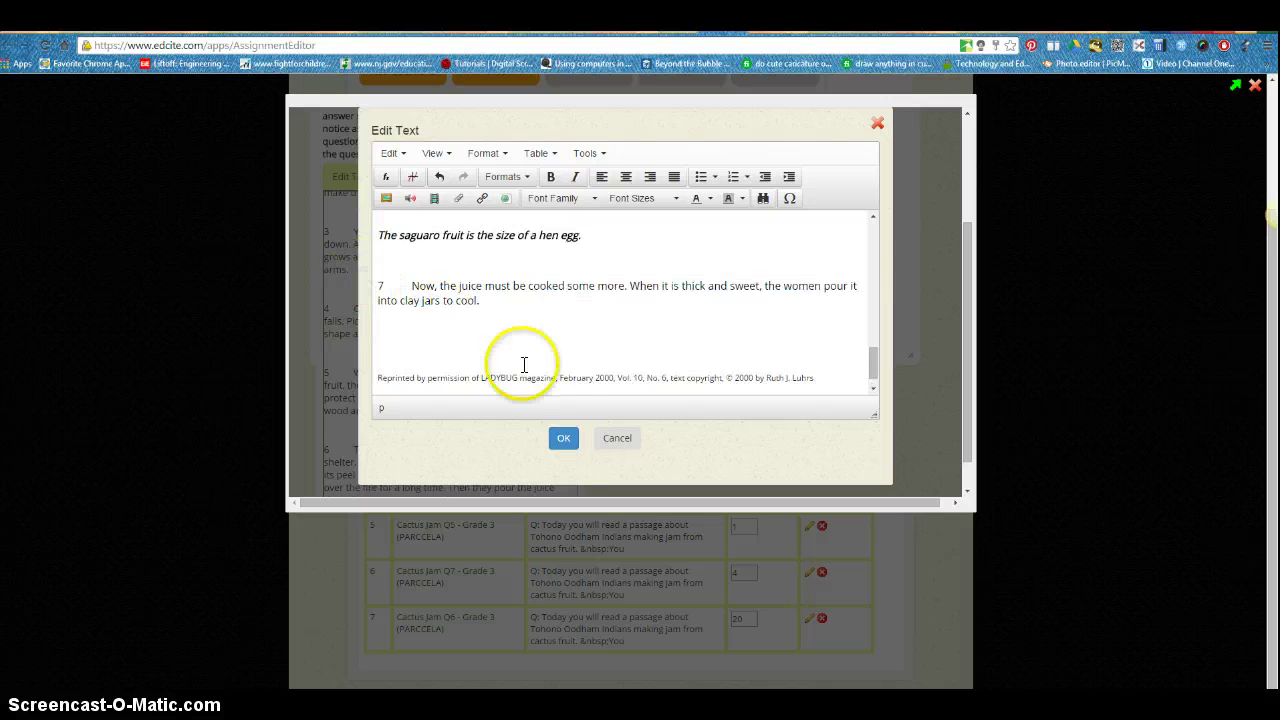
pyautogui.click(564, 440)
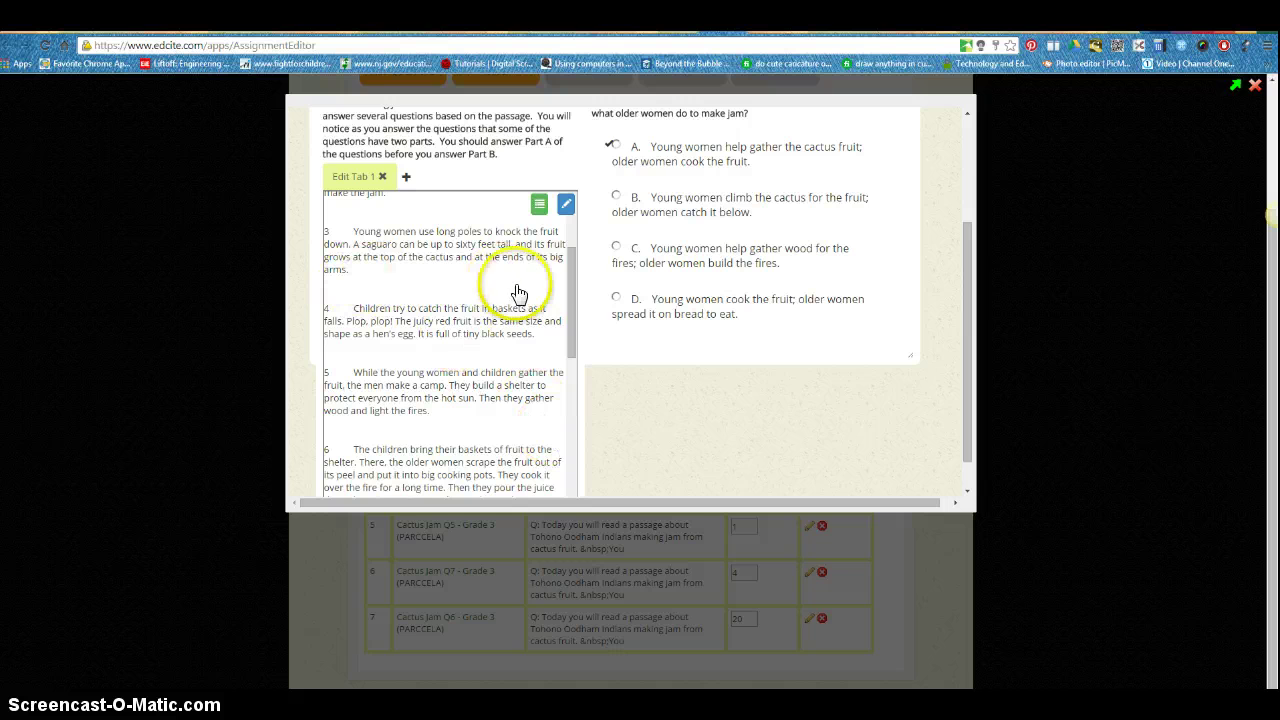
# Save the edited Cactus Jam Q1 - Grade 3 question and close its editor.
pyautogui.moveTo(571, 294); pyautogui.dragTo(563, 192)
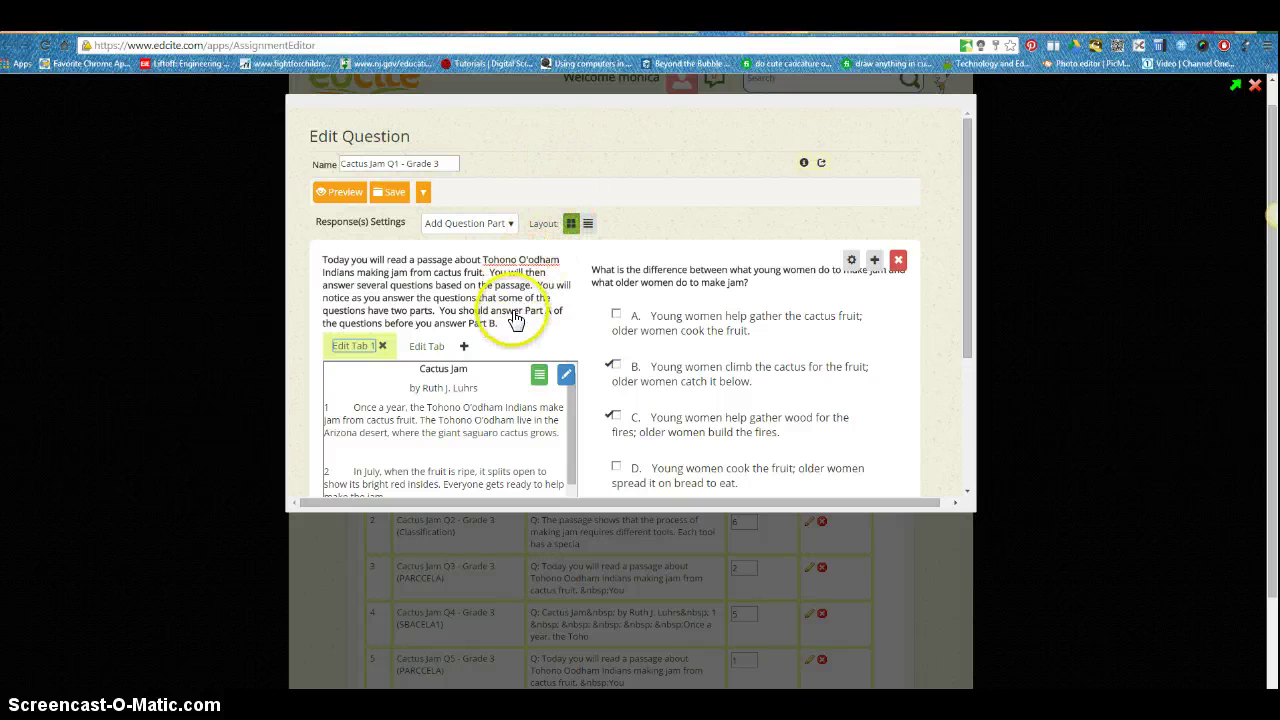
pyautogui.click(447, 285)
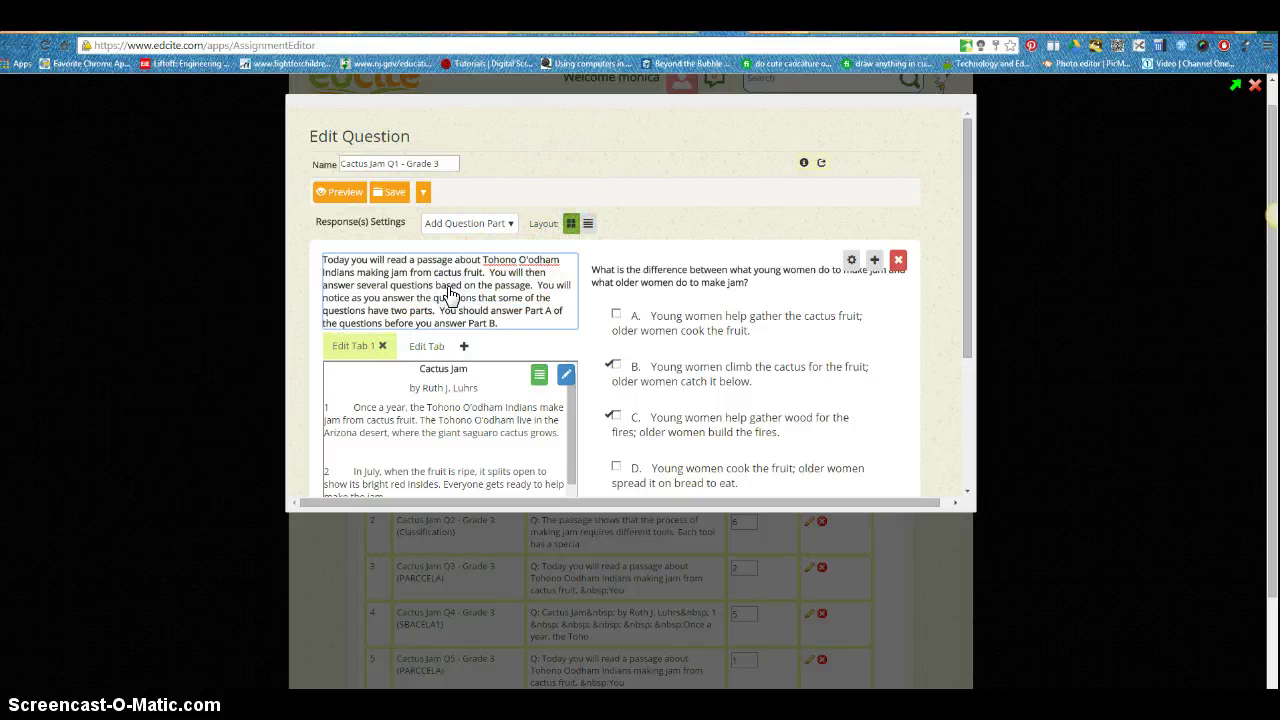
pyautogui.moveTo(845, 366)
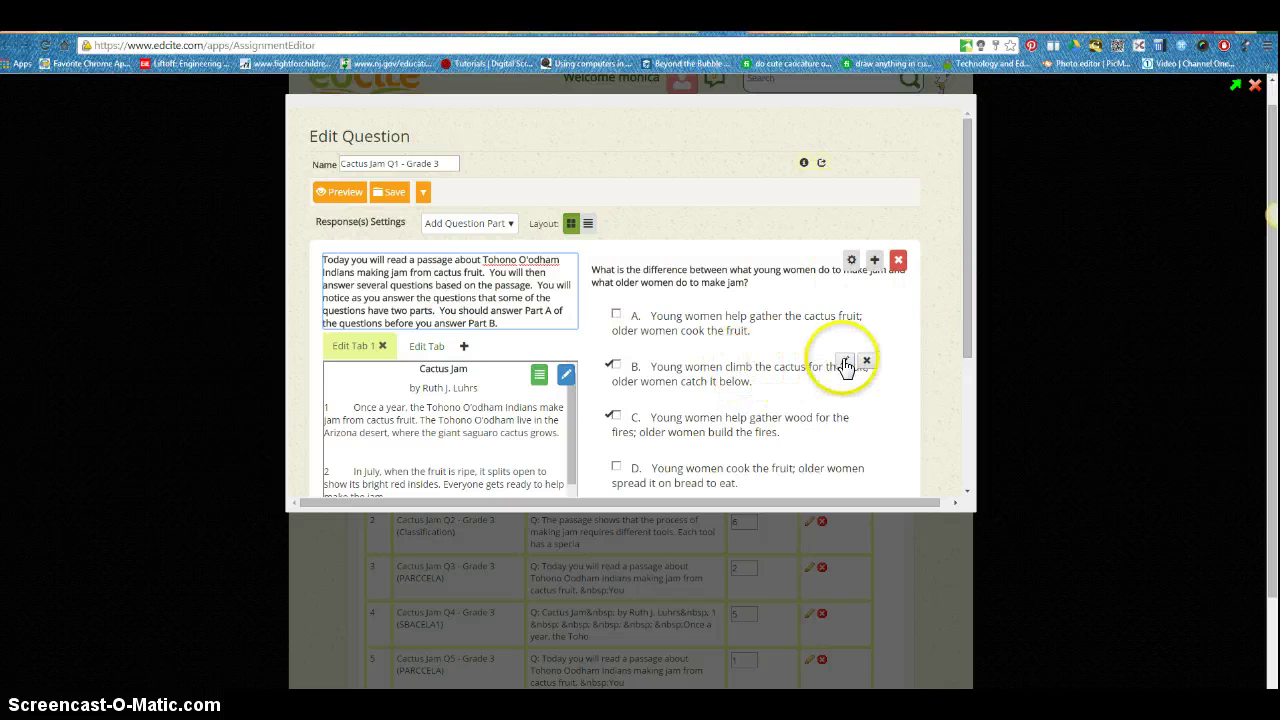
pyautogui.scroll(-3, 845, 366)
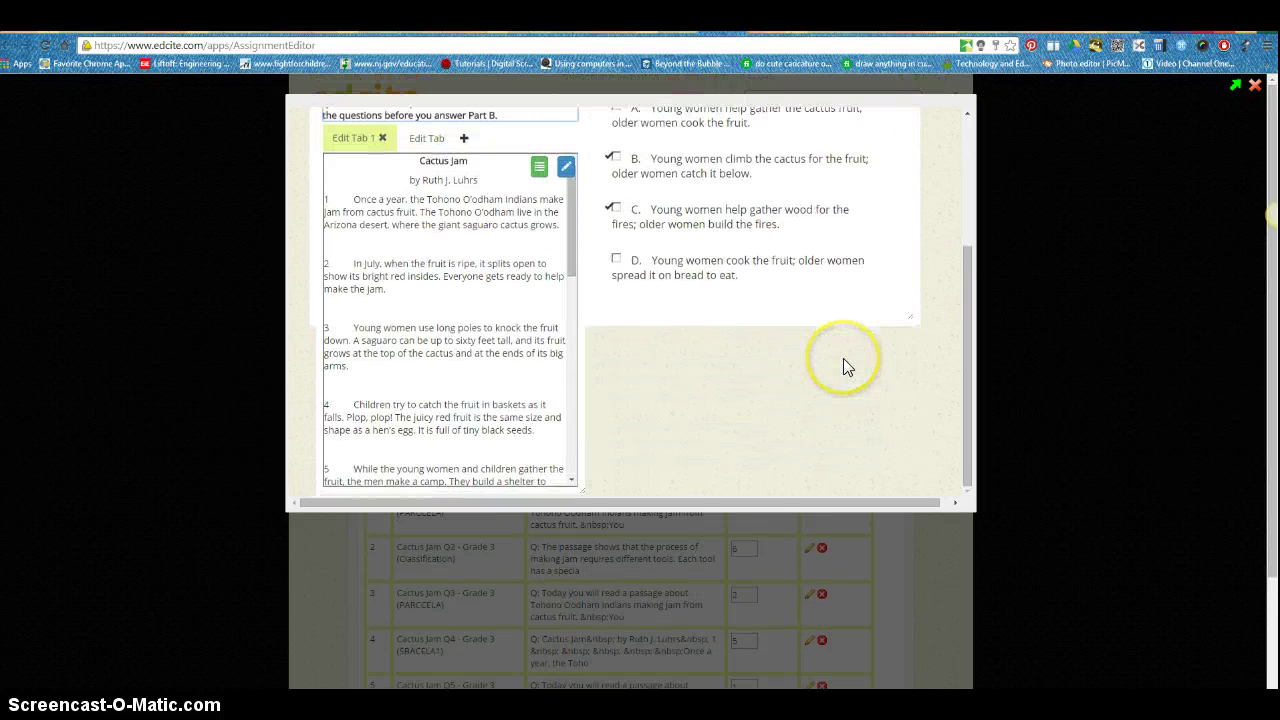
pyautogui.scroll(3, 843, 358)
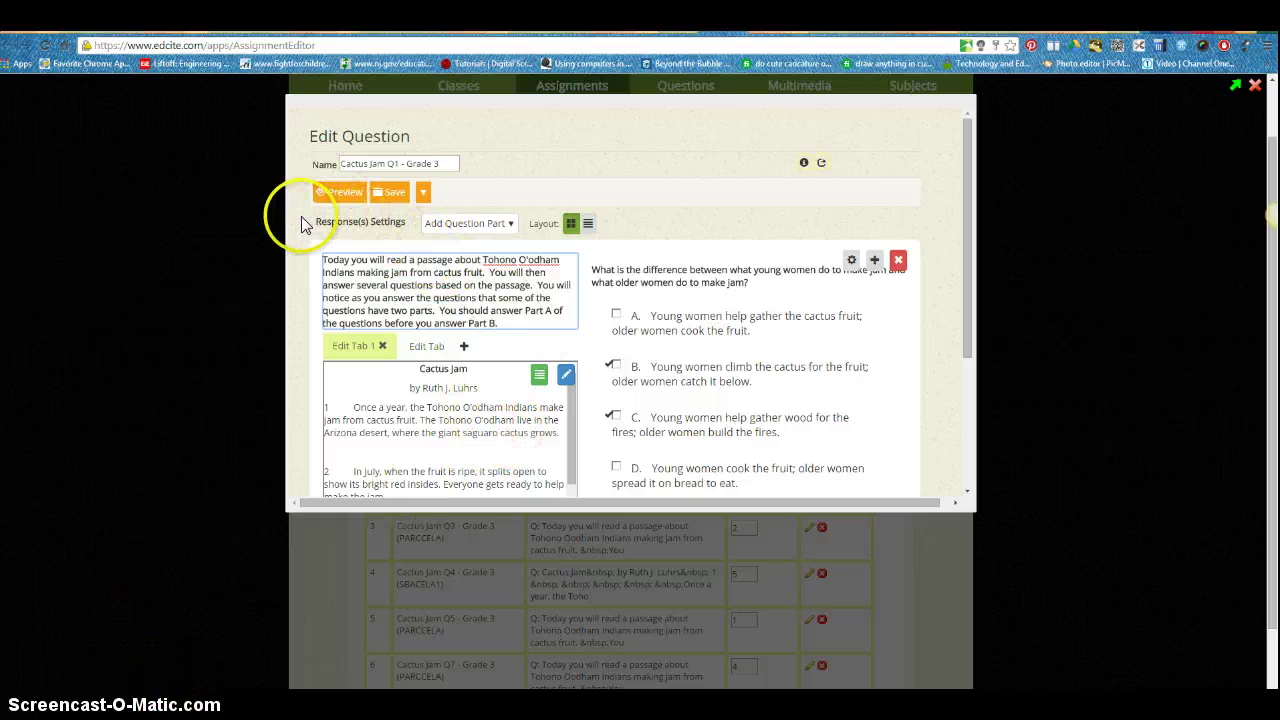
pyautogui.click(390, 195)
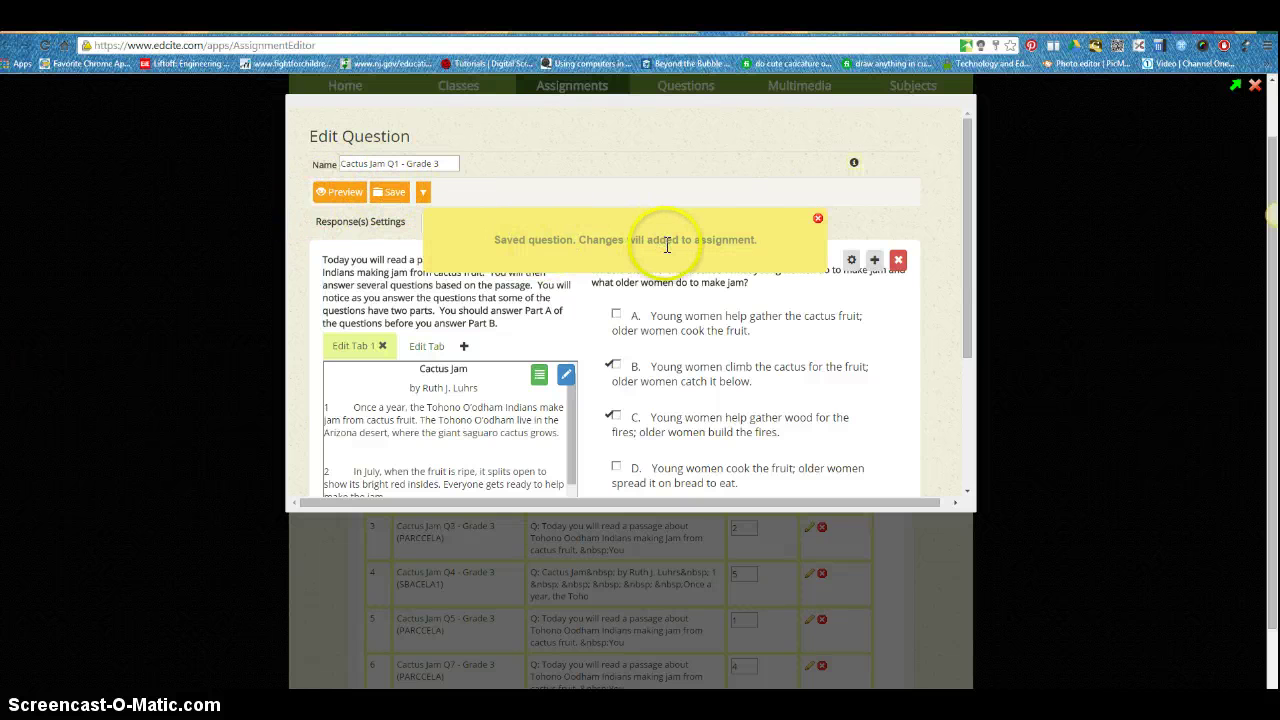
pyautogui.scroll(-2, 860, 170)
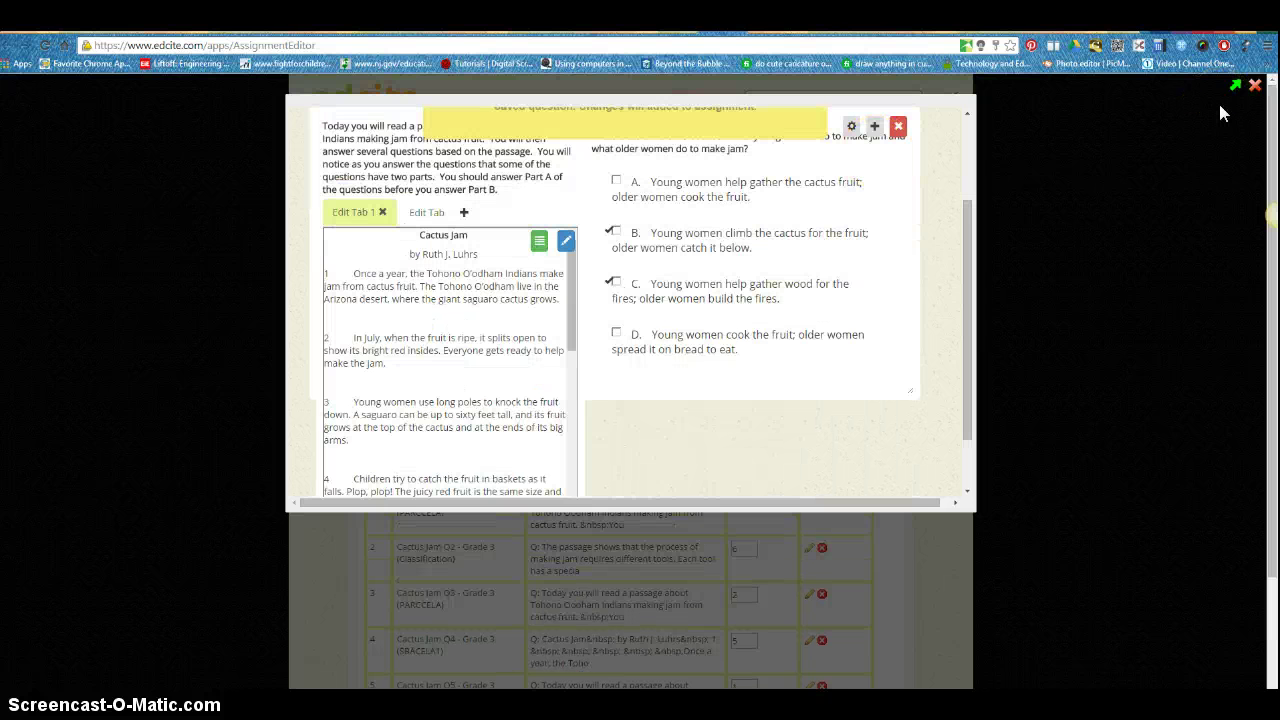
pyautogui.click(1254, 88)
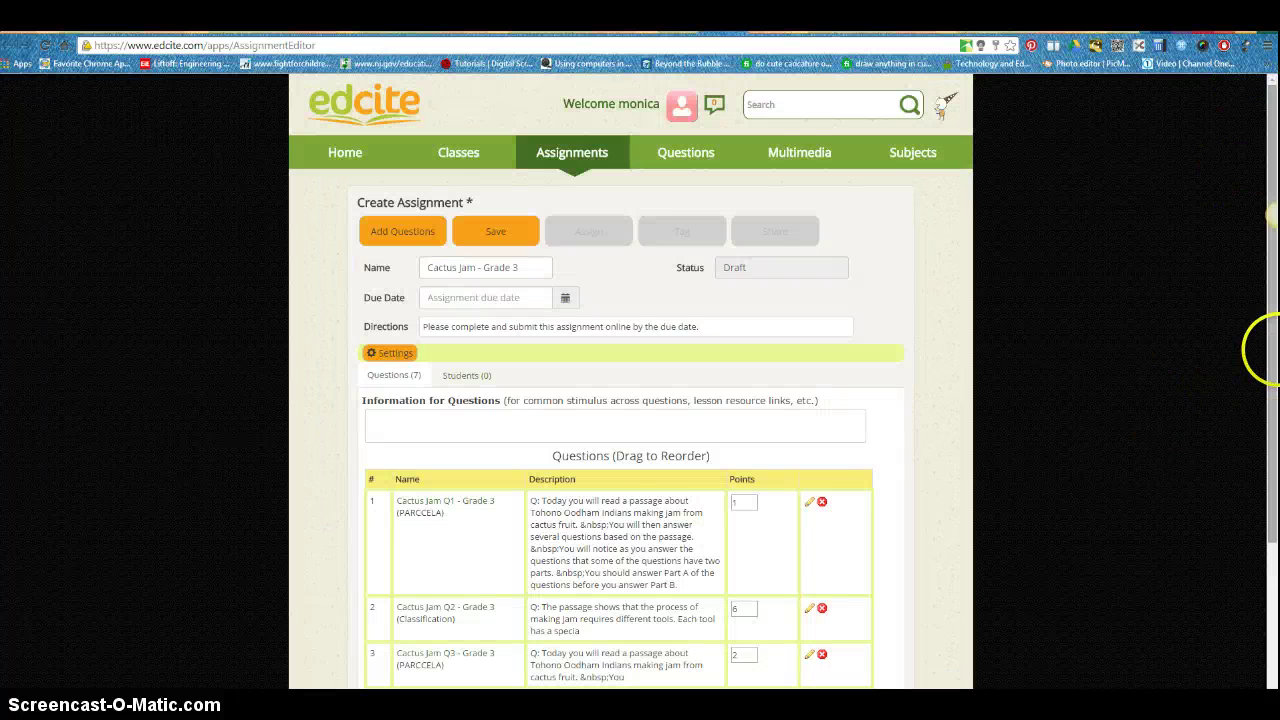
# In Black Pearl, move the Explicit Inference question down to second place.
pyautogui.moveTo(1270, 350); pyautogui.dragTo(1257, 529)
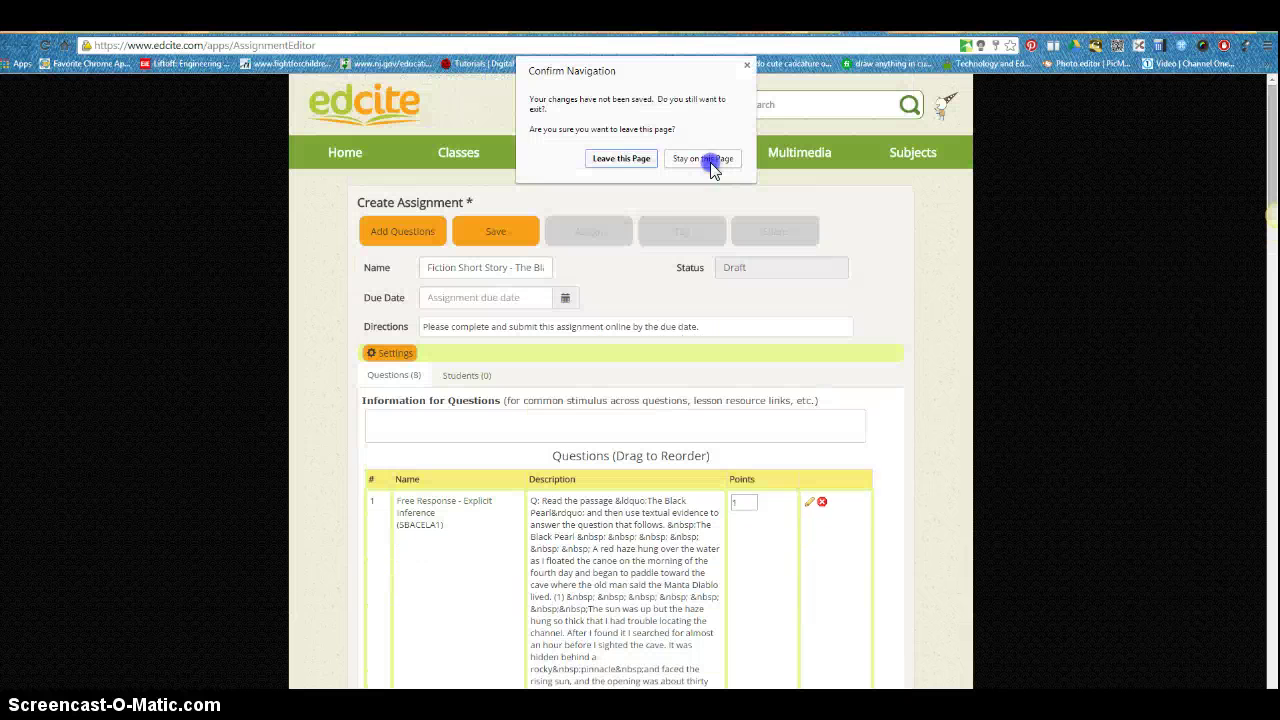
pyautogui.click(712, 164)
pyautogui.scroll(-3, 1136, 405)
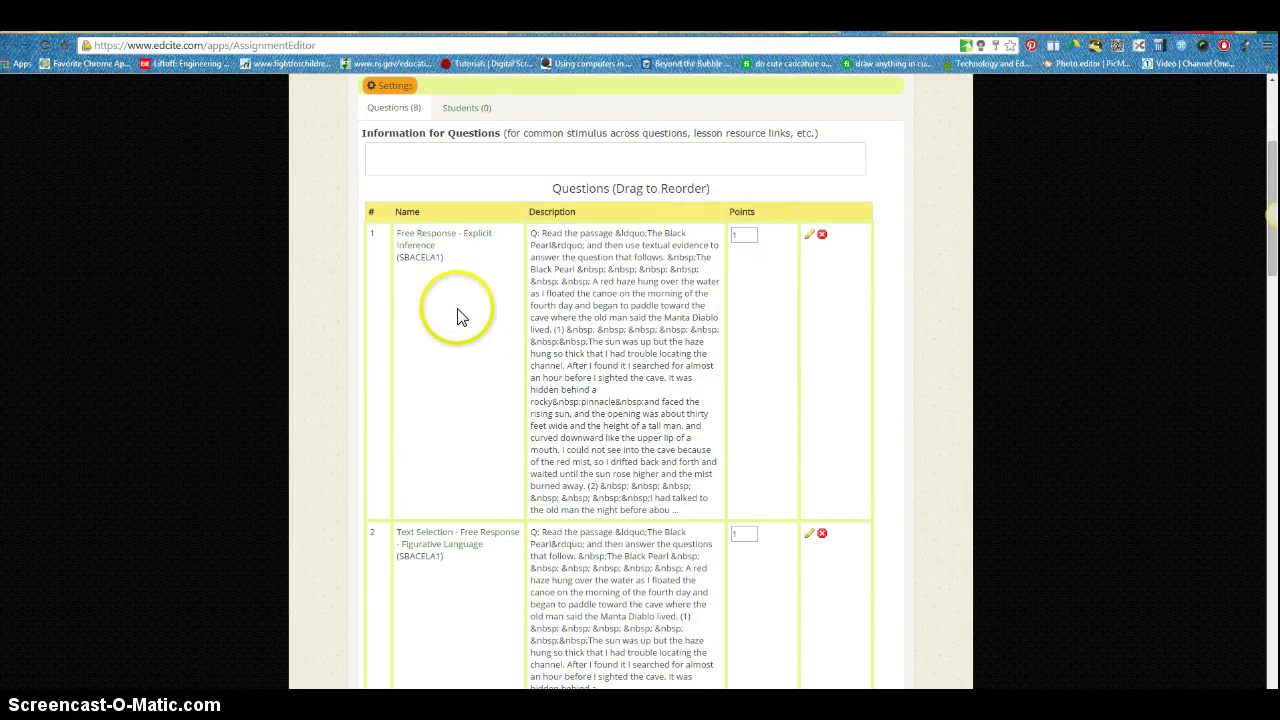
pyautogui.moveTo(458, 316); pyautogui.dragTo(448, 680)
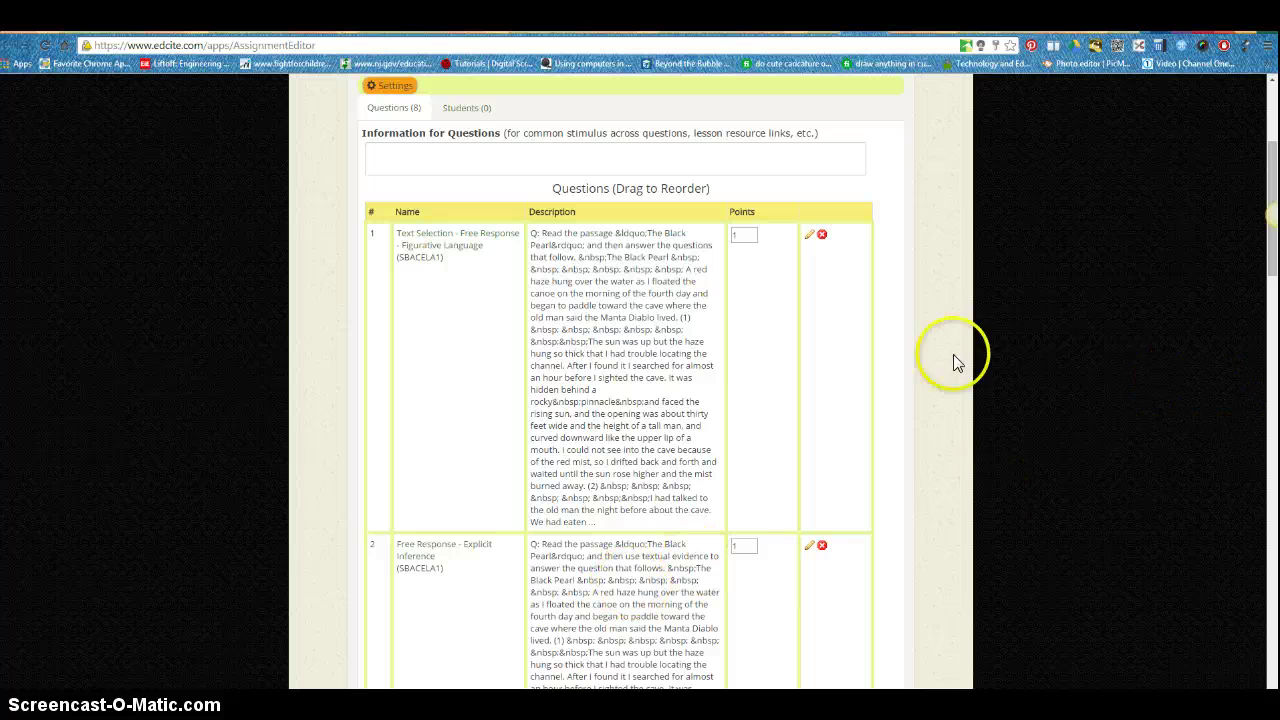
pyautogui.moveTo(1270, 243); pyautogui.dragTo(1275, 312)
pyautogui.scroll(1, 850, 245)
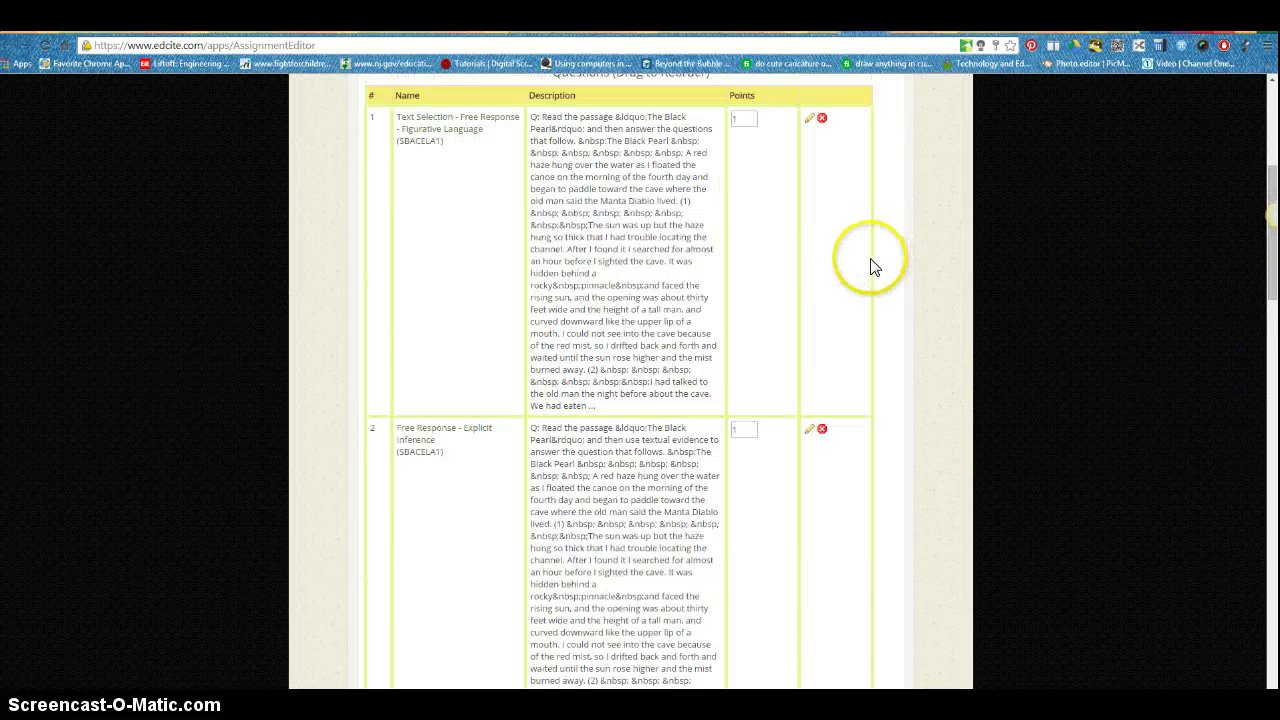
# Set the new first question's points to 10.
pyautogui.click(745, 119)
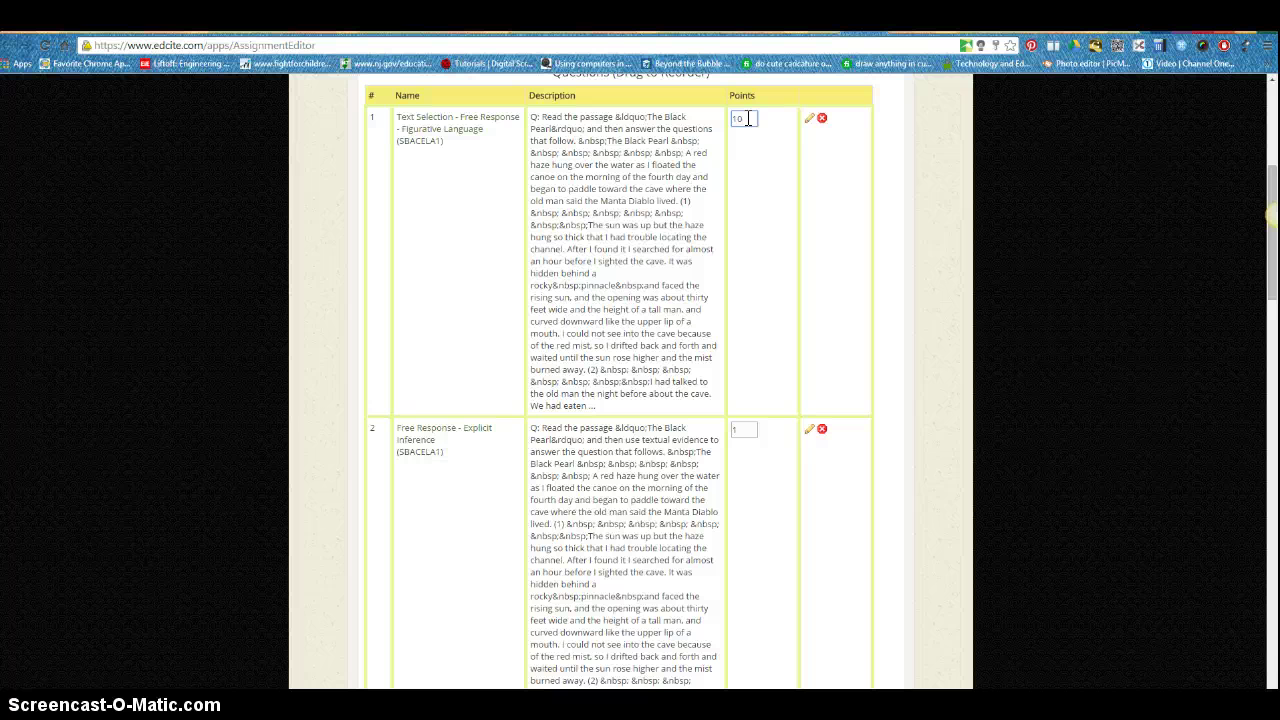
pyautogui.moveTo(1271, 250); pyautogui.dragTo(1273, 217)
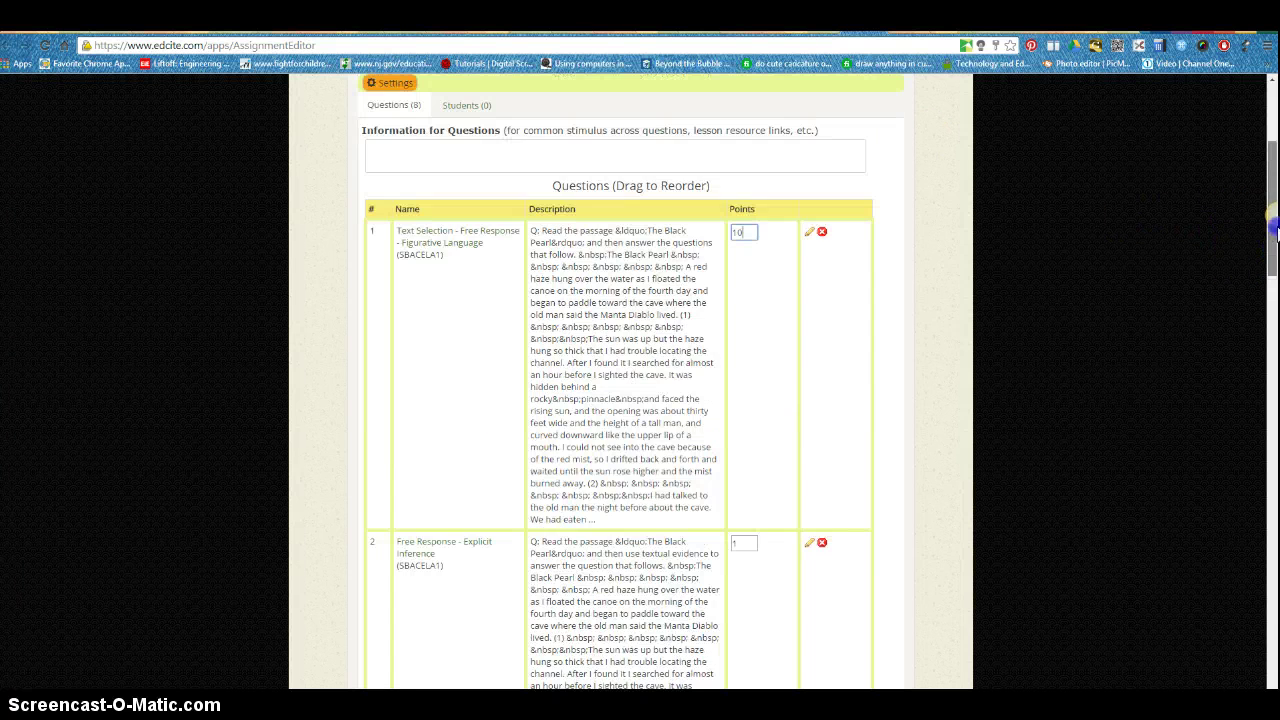
pyautogui.scroll(2, 1273, 217)
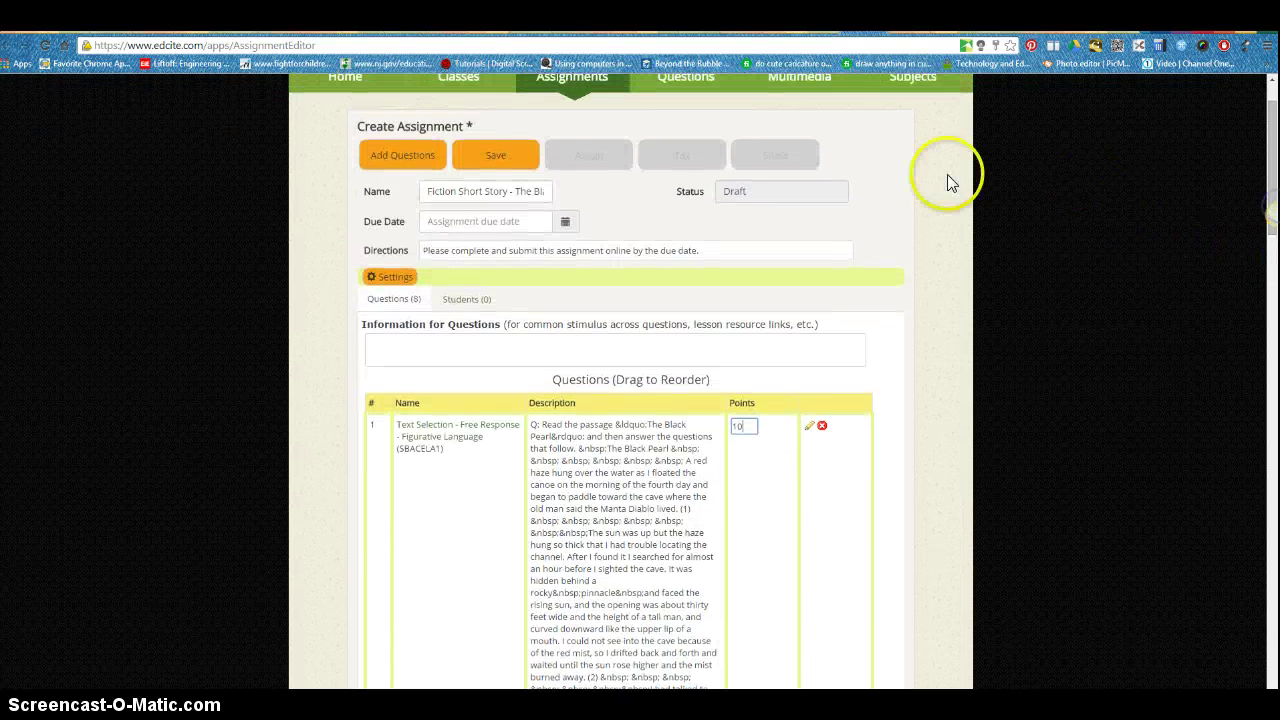
# Save the Black Pearl assignment with a due date of 02/12/2015.
pyautogui.click(487, 160)
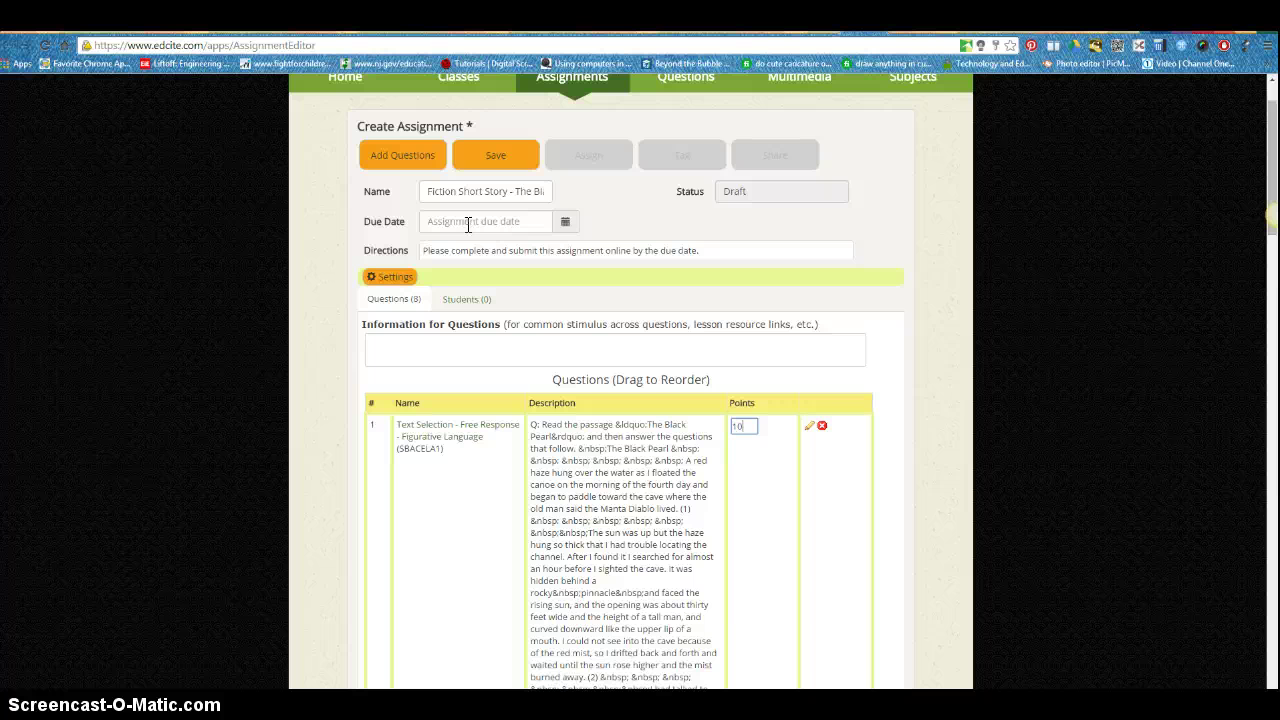
pyautogui.click(566, 222)
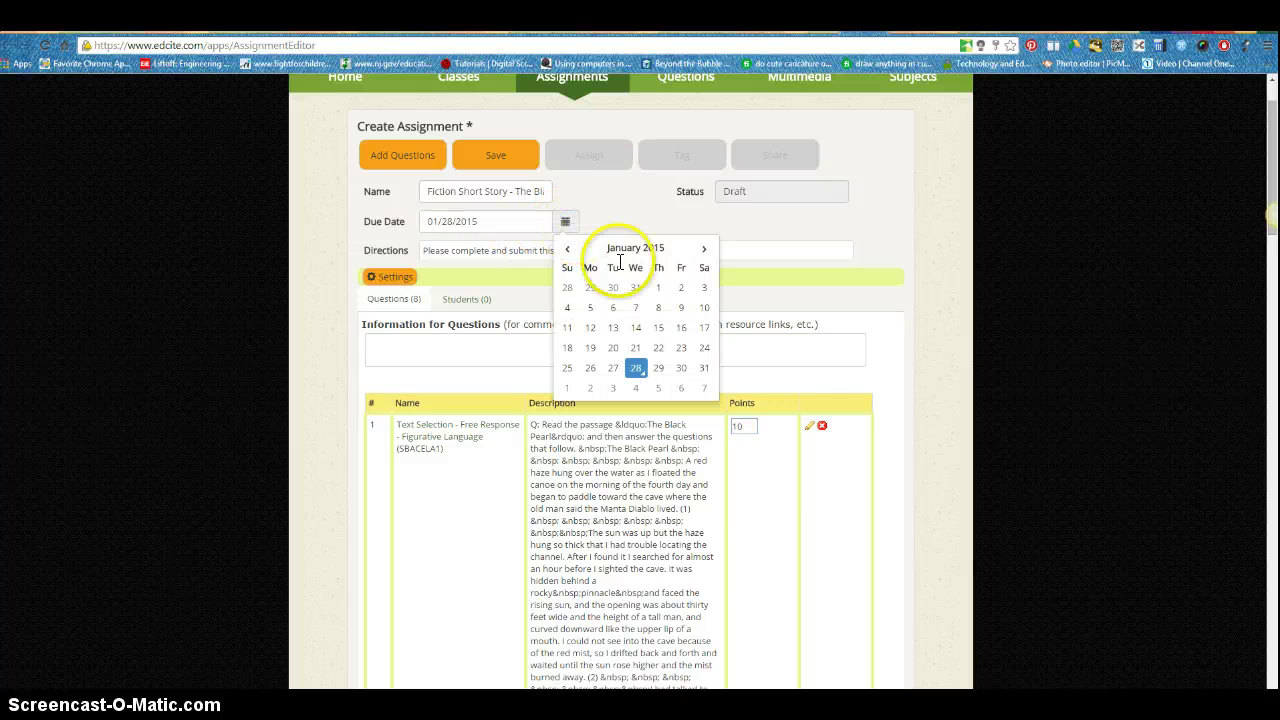
pyautogui.click(706, 253)
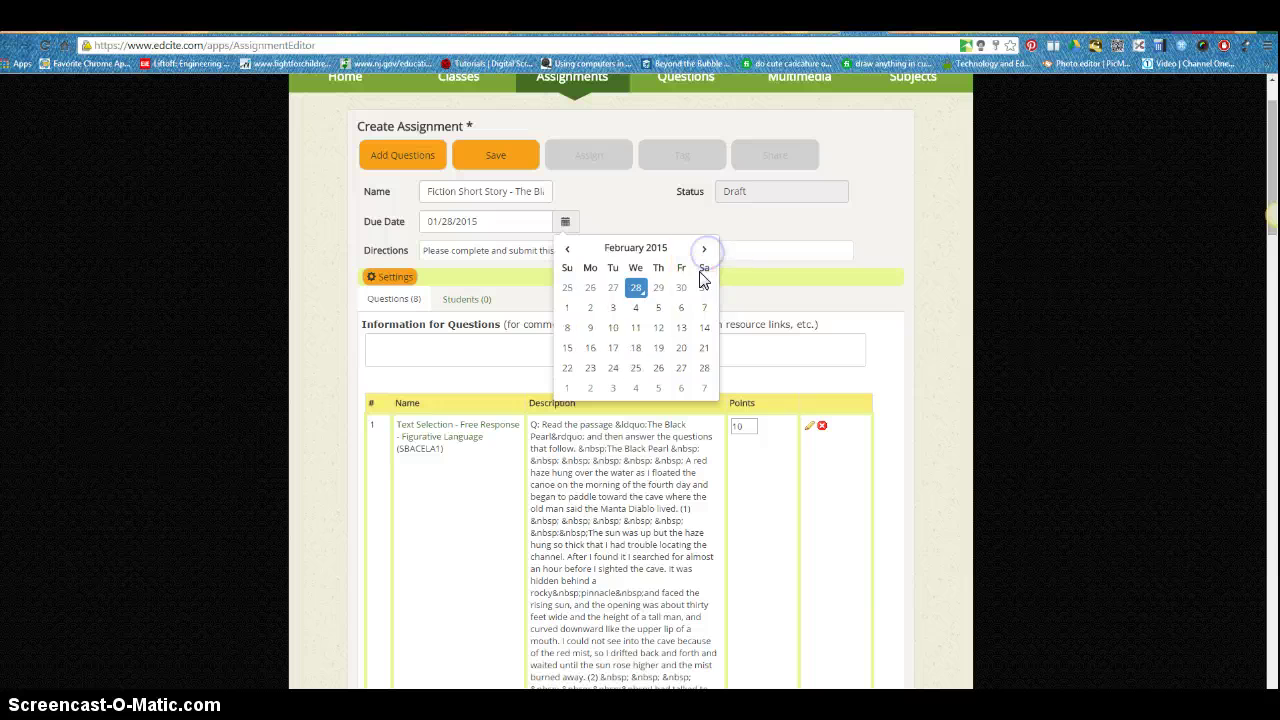
pyautogui.click(657, 328)
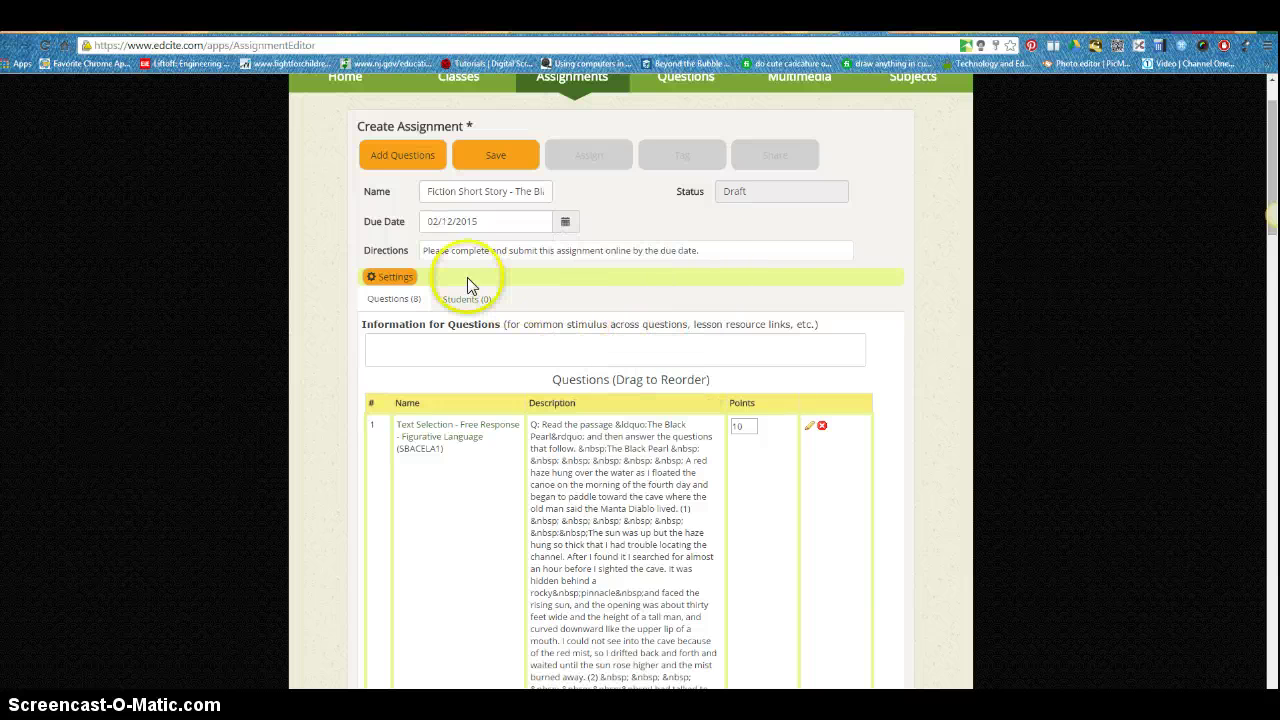
pyautogui.doubleClick(427, 249)
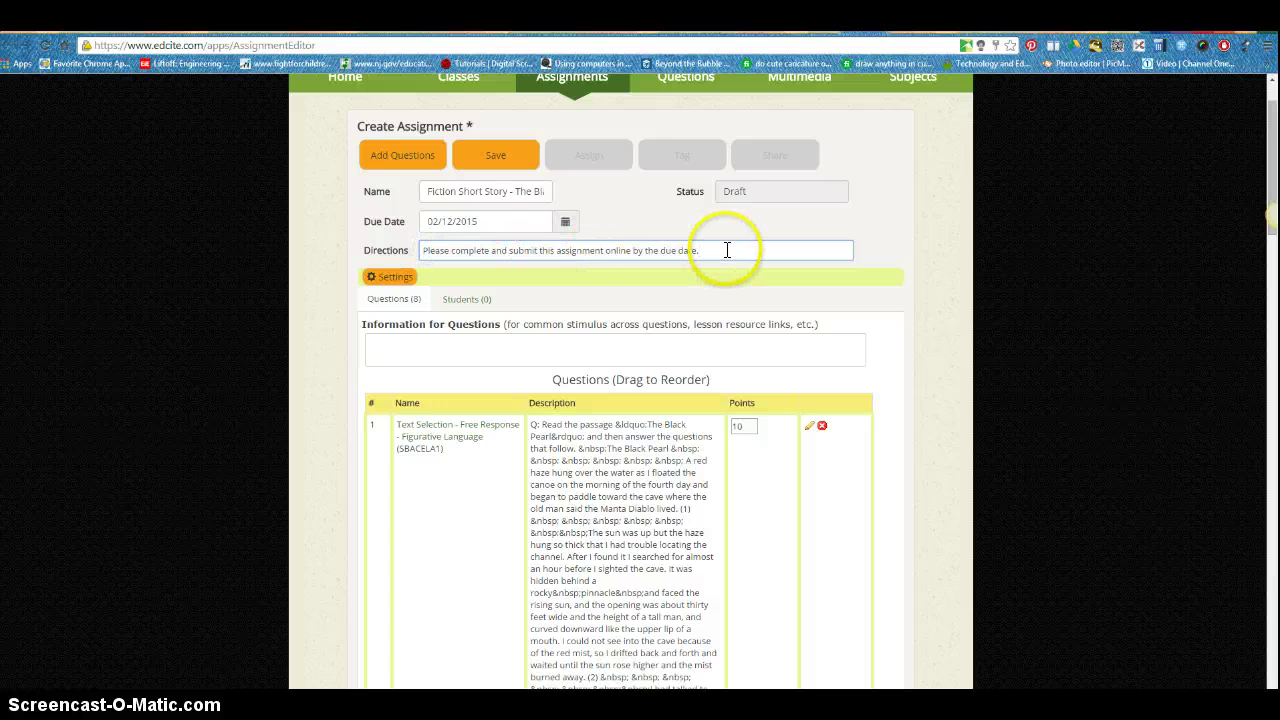
pyautogui.click(510, 163)
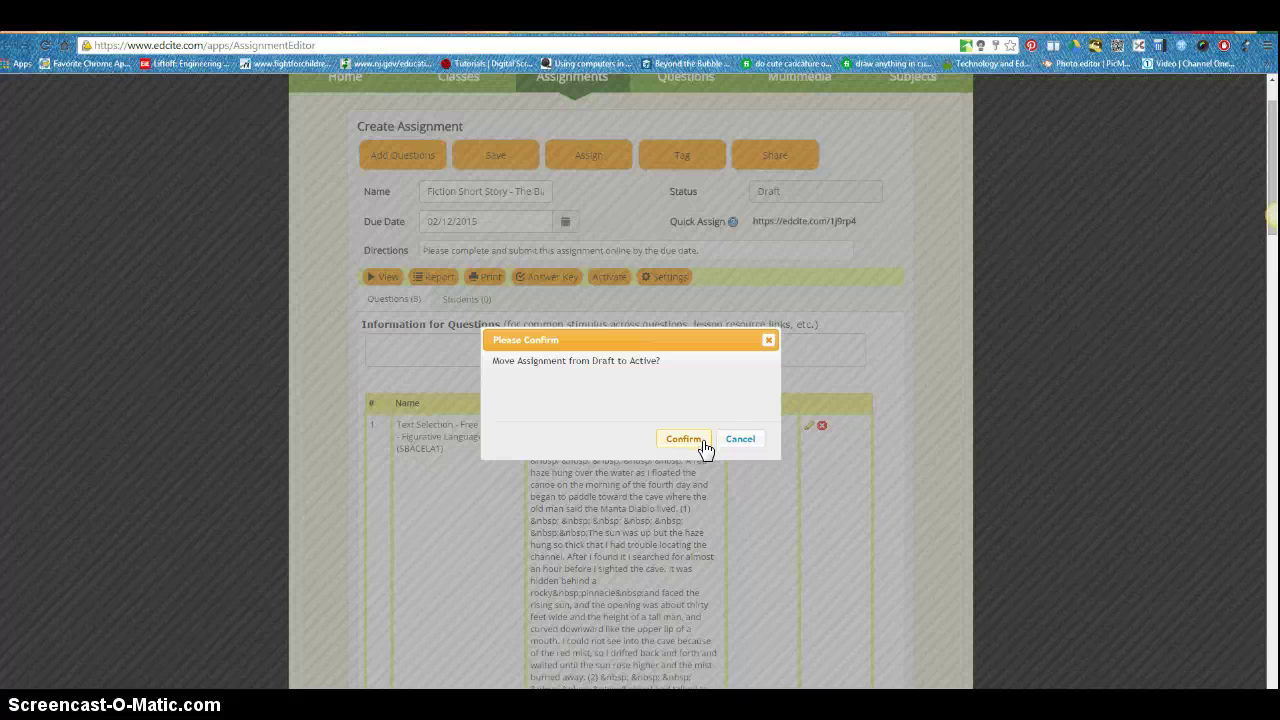
# Confirm moving Black Pearl from Draft to Active.
pyautogui.click(737, 440)
pyautogui.click(686, 443)
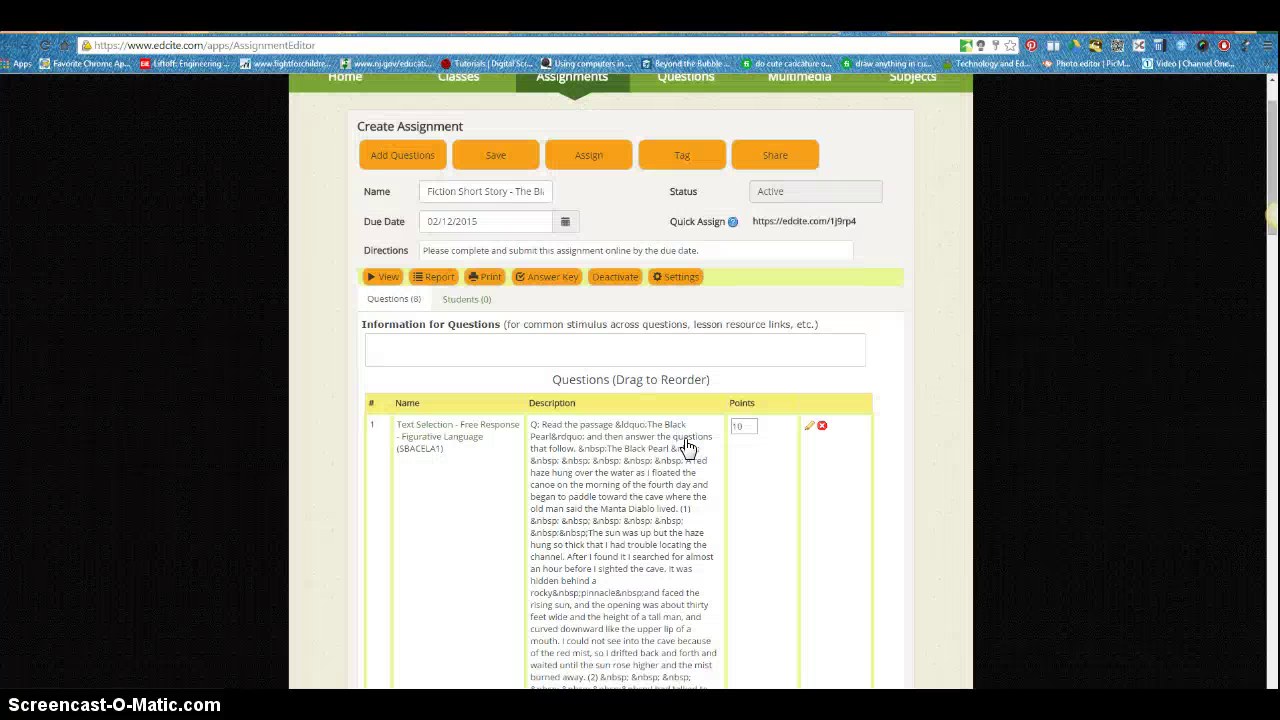
pyautogui.scroll(1, 688, 437)
pyautogui.click(643, 418)
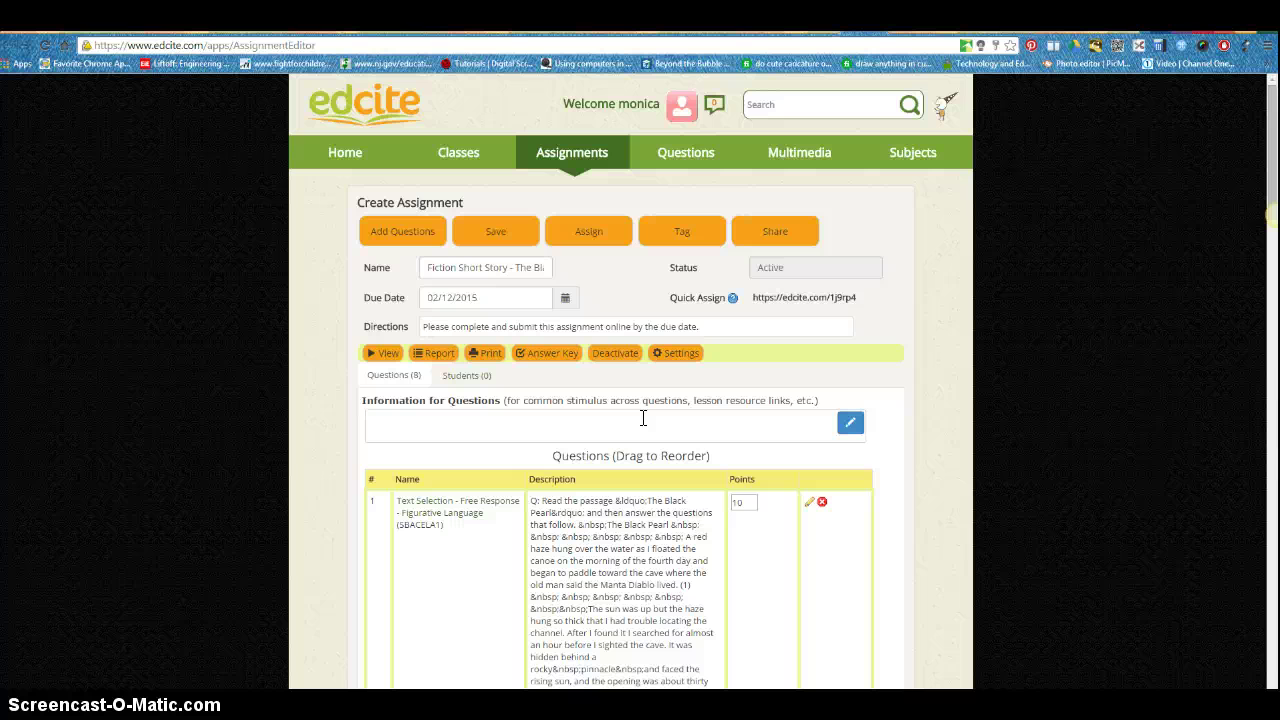
# Browse the Assignments Library's Common Core hierarchy down to CCSS Mathematics Grade 4.
pyautogui.click(567, 158)
pyautogui.click(584, 244)
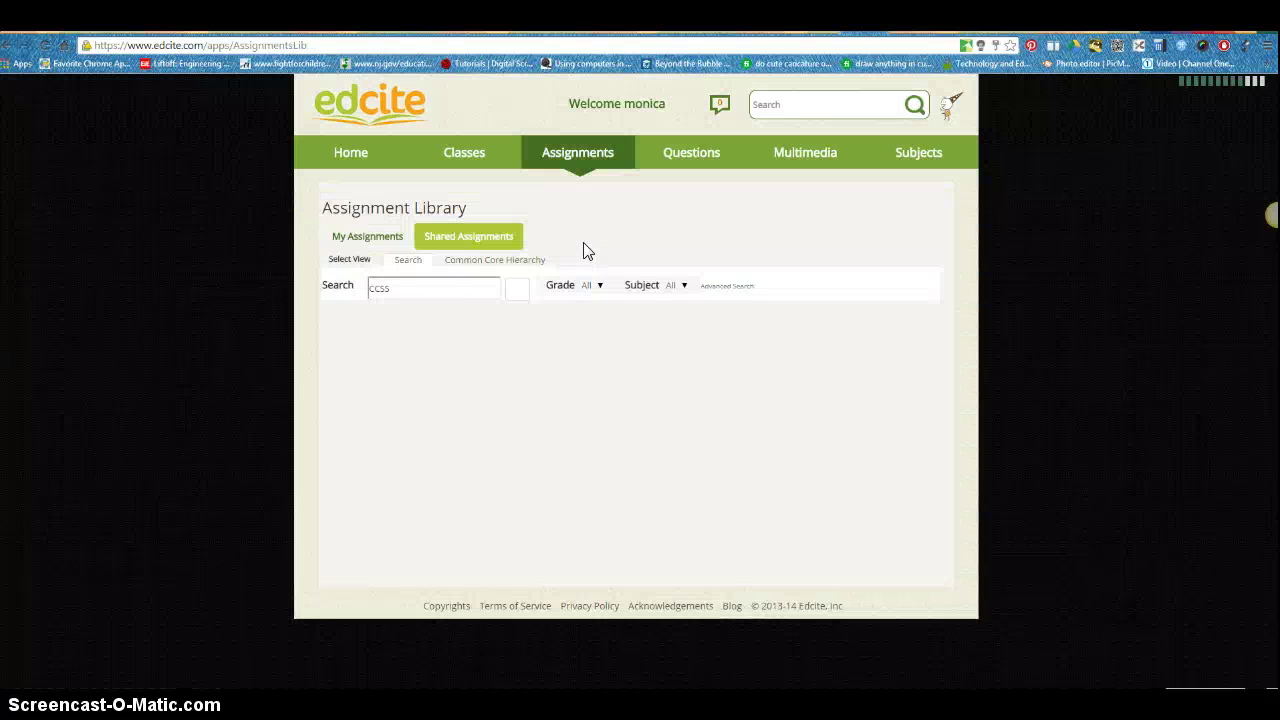
pyautogui.click(480, 262)
pyautogui.click(422, 305)
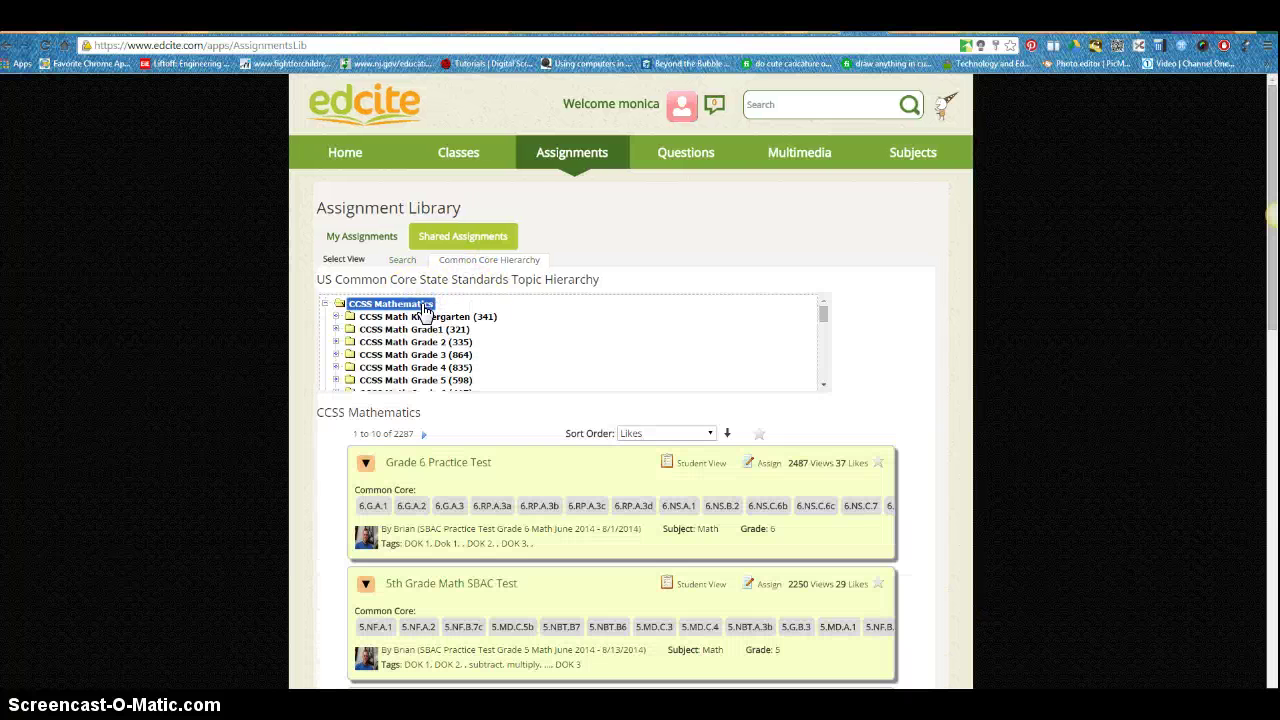
pyautogui.click(427, 368)
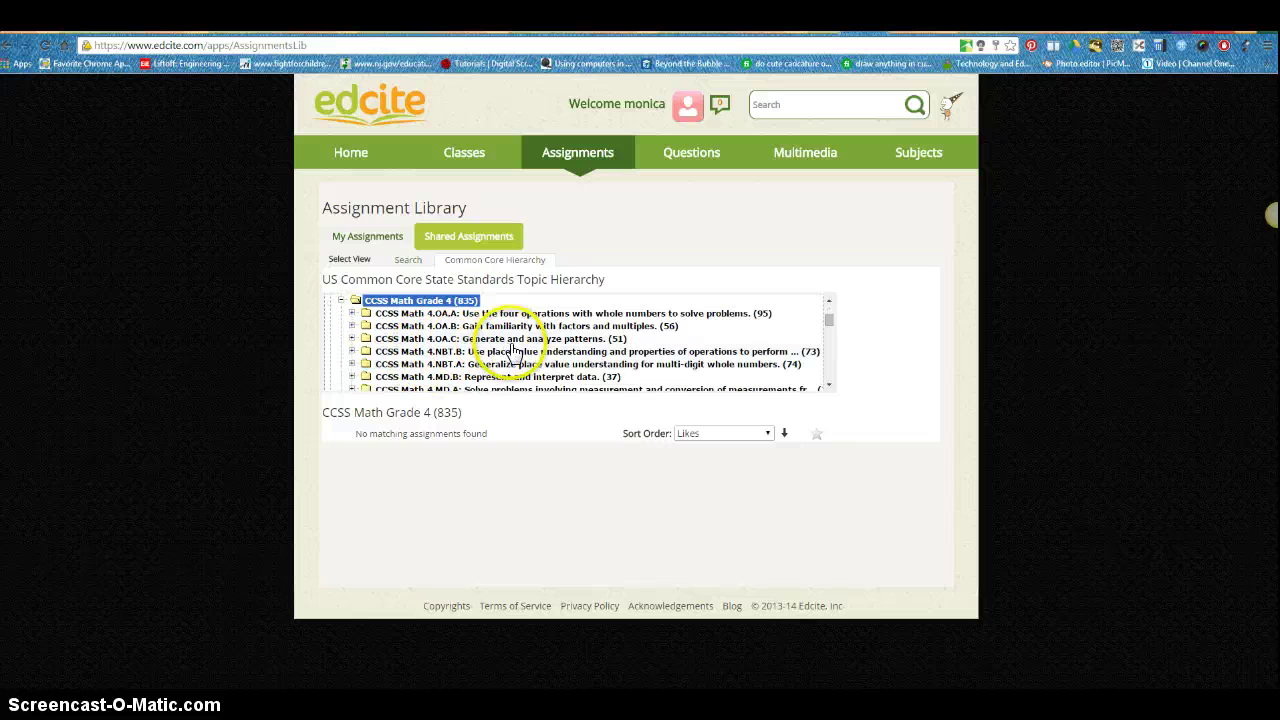
# List the 4.NBT.A place value assignments and preview Semester 1 Math Practice in student view.
pyautogui.click(511, 366)
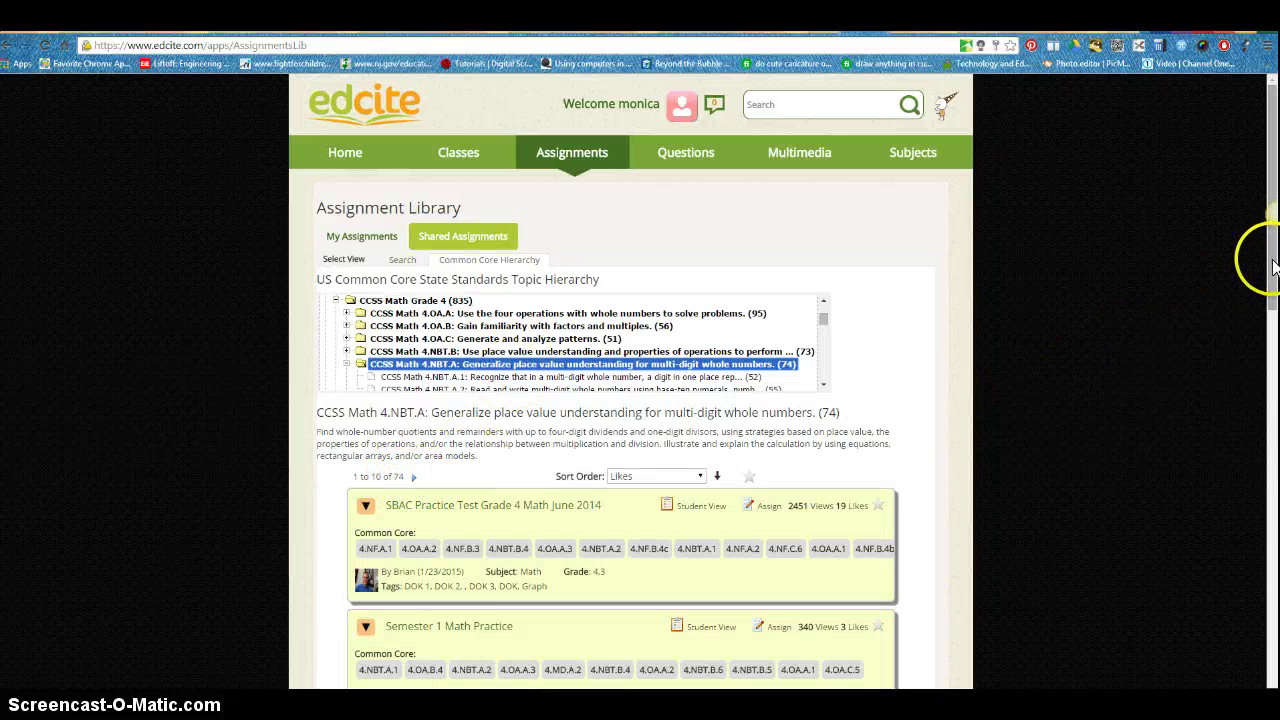
pyautogui.moveTo(1273, 288); pyautogui.dragTo(1274, 417)
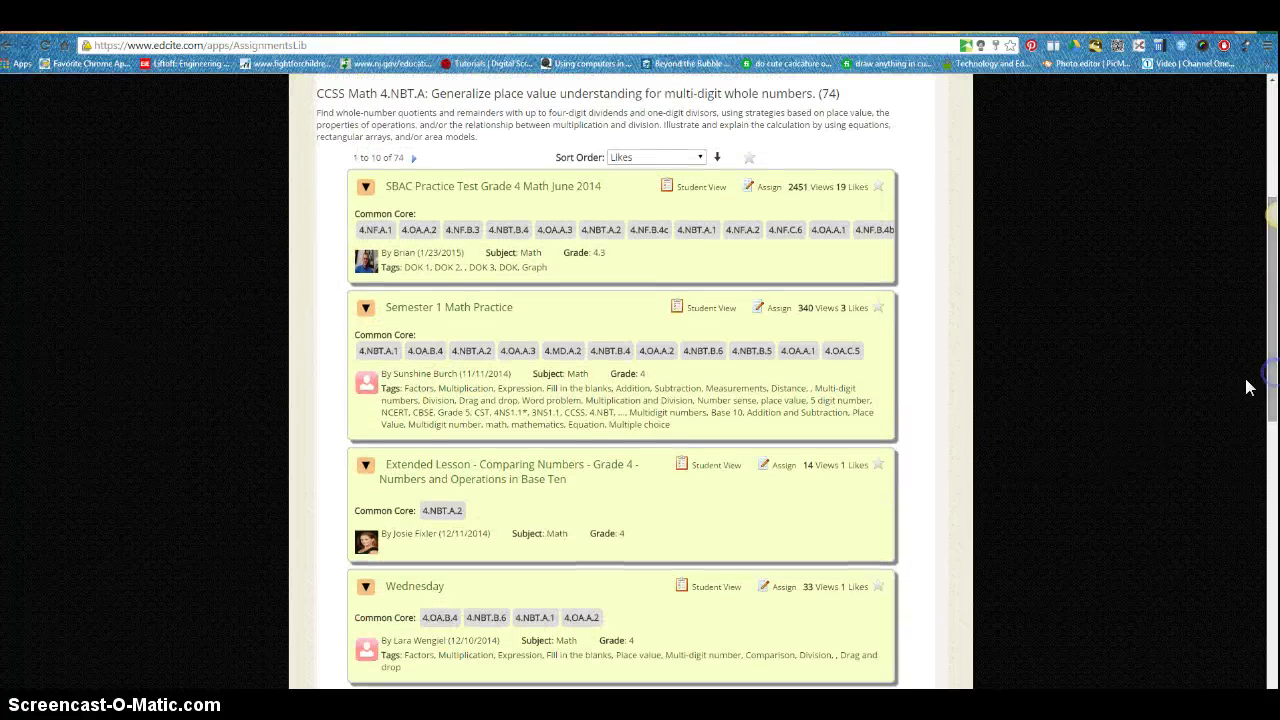
pyautogui.click(707, 312)
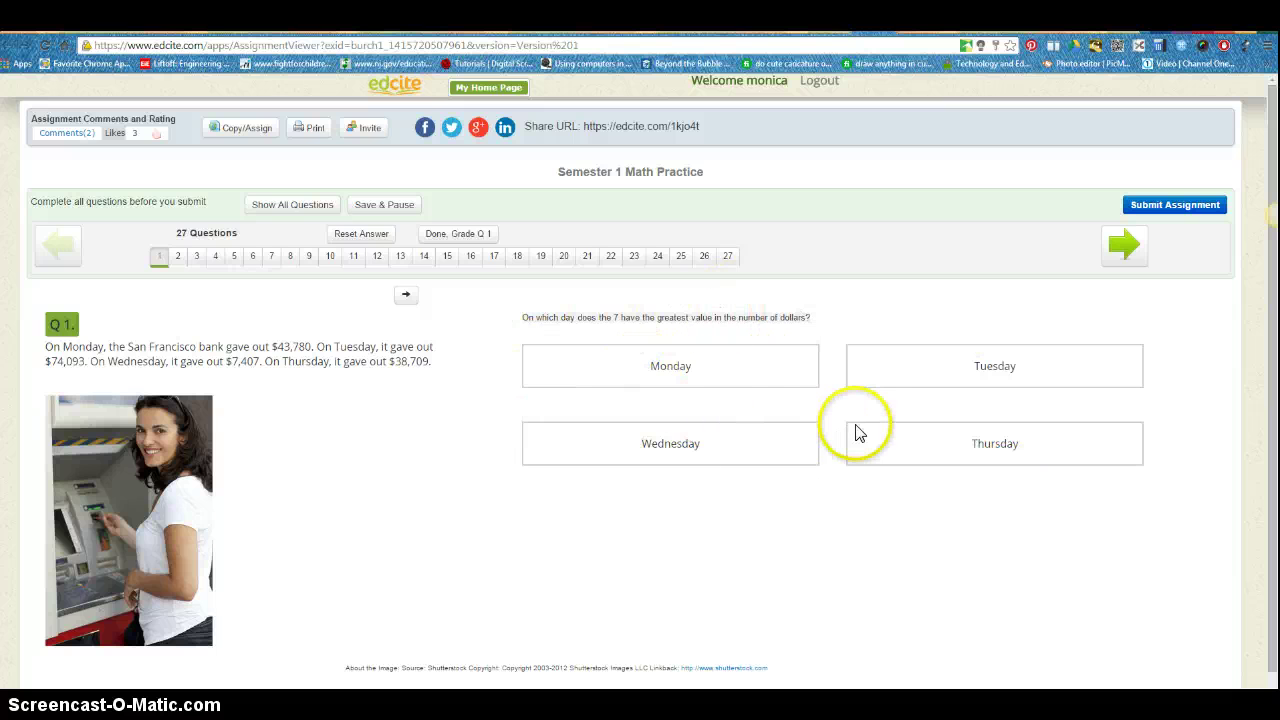
# Answer Monday on question 1 of Semester 1 Math Practice and advance to question 2.
pyautogui.click(645, 383)
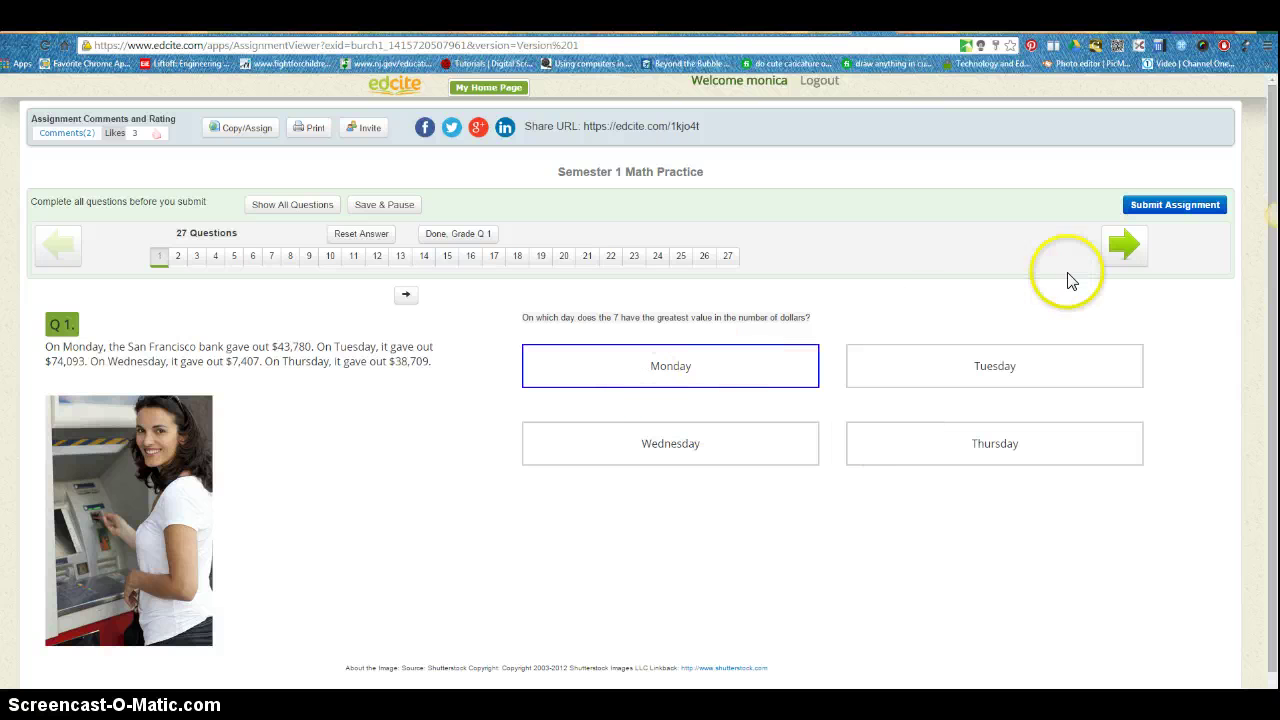
pyautogui.click(1127, 252)
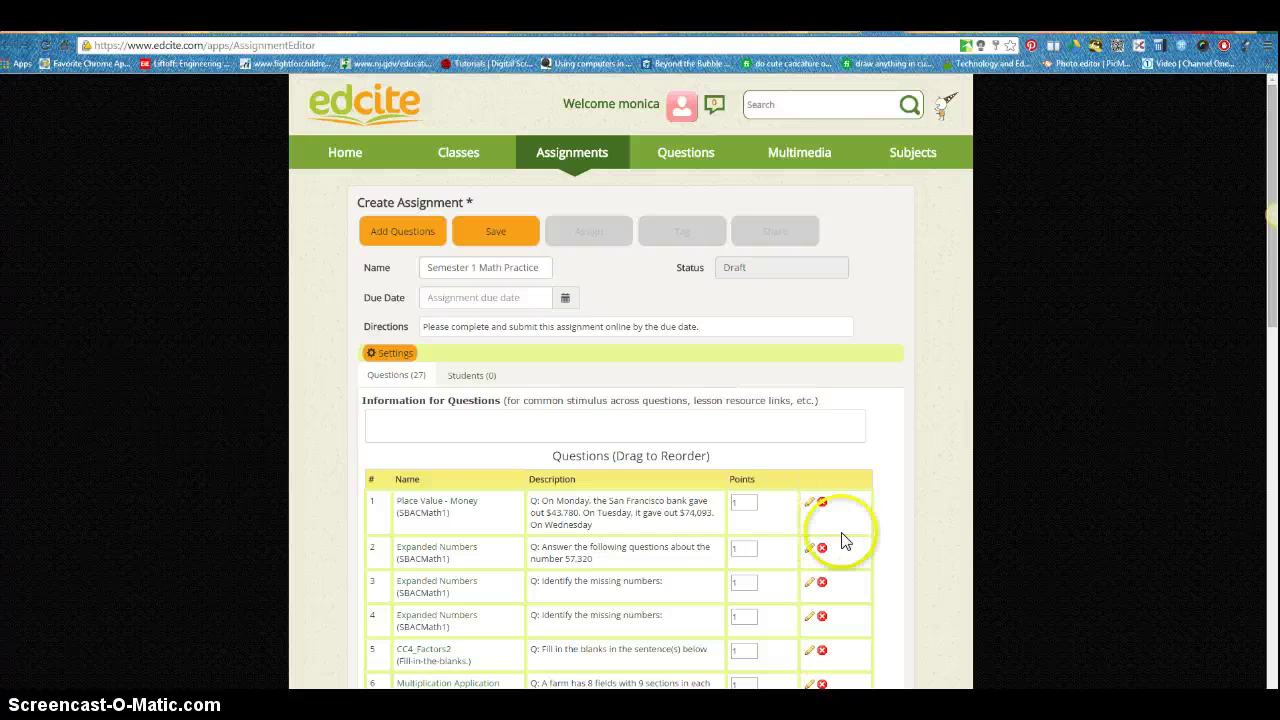
# Leave the Semester 1 Math Practice draft editor and return to the Assignments Library.
pyautogui.moveTo(561, 157)
pyautogui.click(589, 245)
pyautogui.click(612, 168)
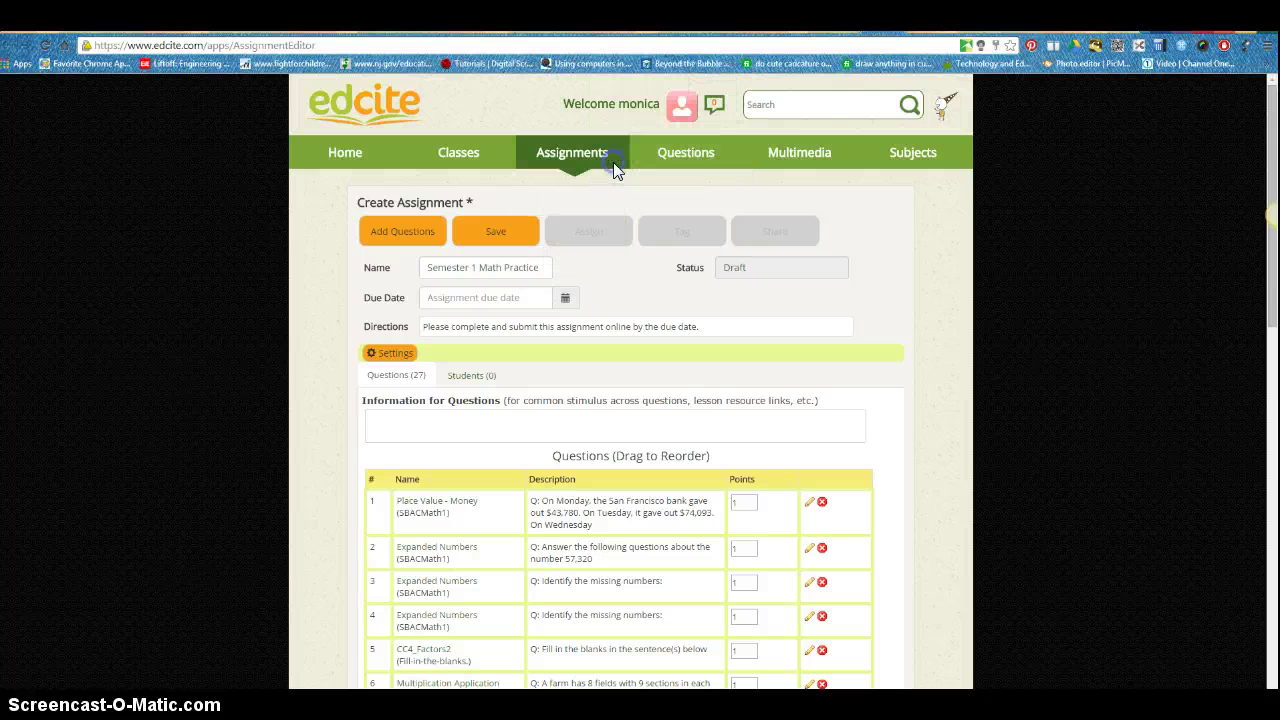